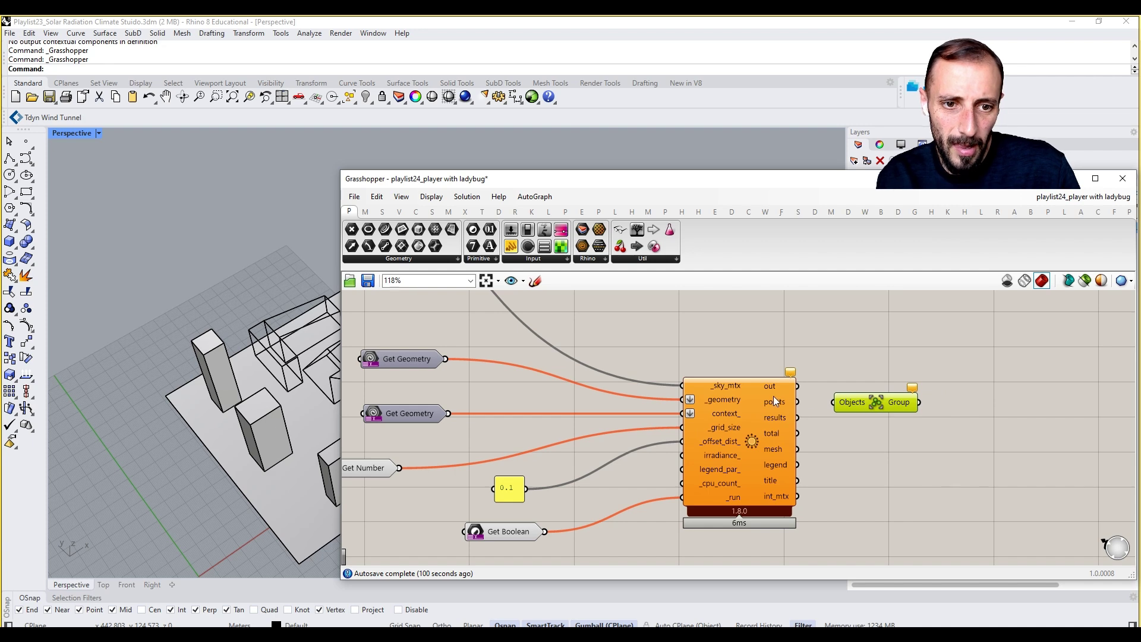
Connect the radiation component's points, mesh, legend and title outputs to the Group component's Objects input and flatten that input
{"action": "left_click_drag", "start_coordinate": [799, 402], "coordinate": [869, 426]}
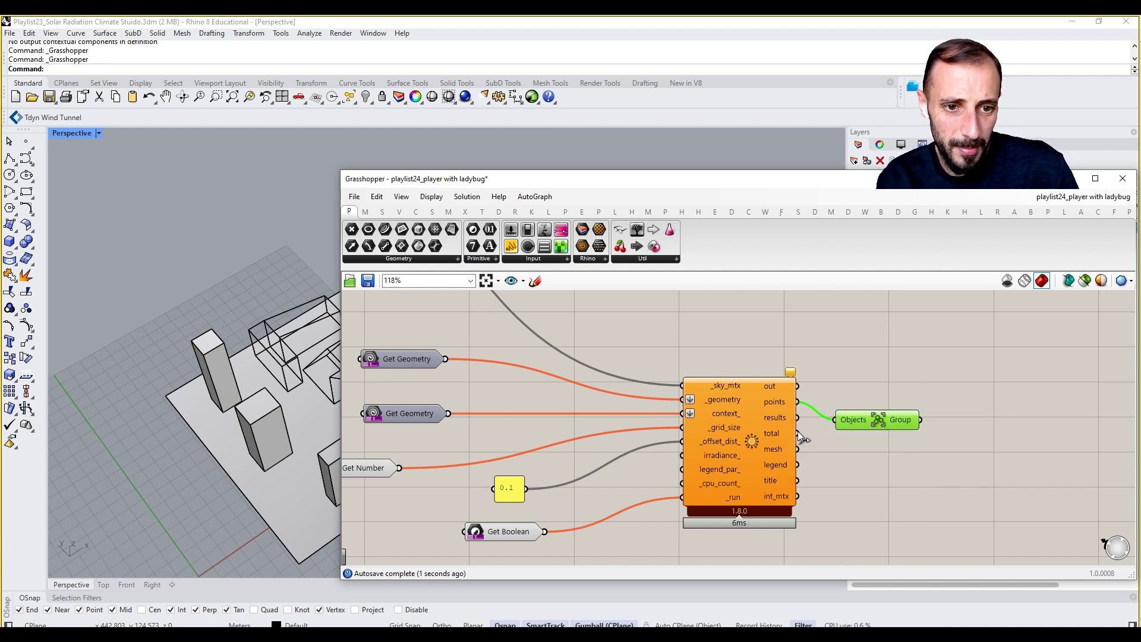
{"action": "left_click_drag", "start_coordinate": [798, 465], "coordinate": [933, 425], "text": "shift"}
{"action": "right_click", "coordinate": [848, 436]}
{"action": "left_click", "coordinate": [892, 501]}
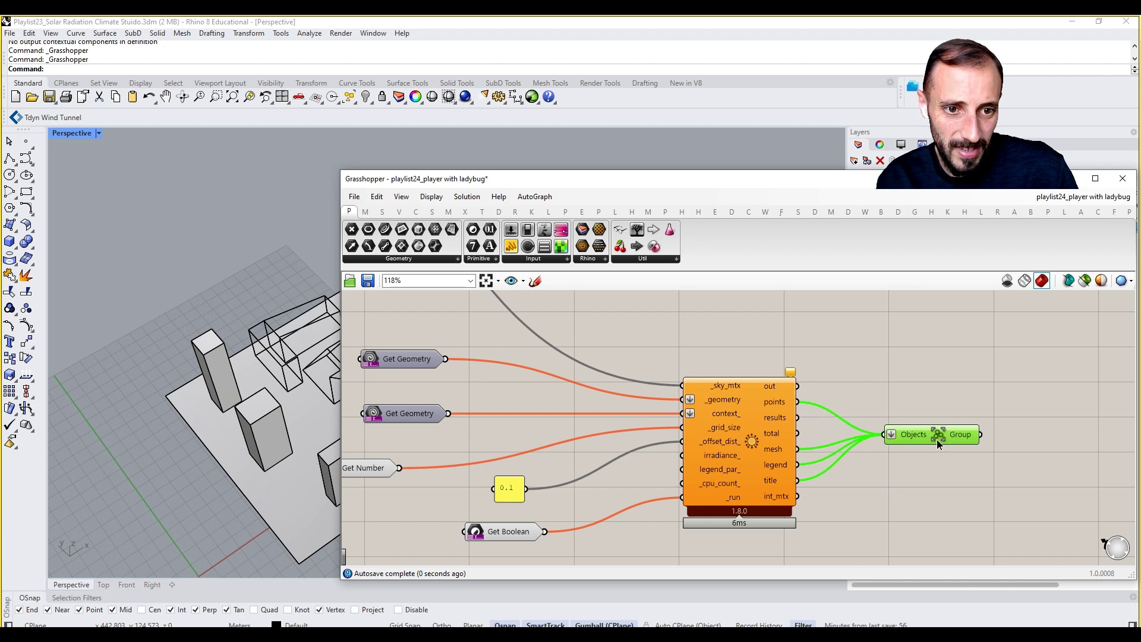
{"action": "left_click", "coordinate": [875, 384]}
Add a Context Bake component and connect the Group output to its Content input
{"action": "left_click_drag", "start_coordinate": [600, 186], "coordinate": [834, 181]}
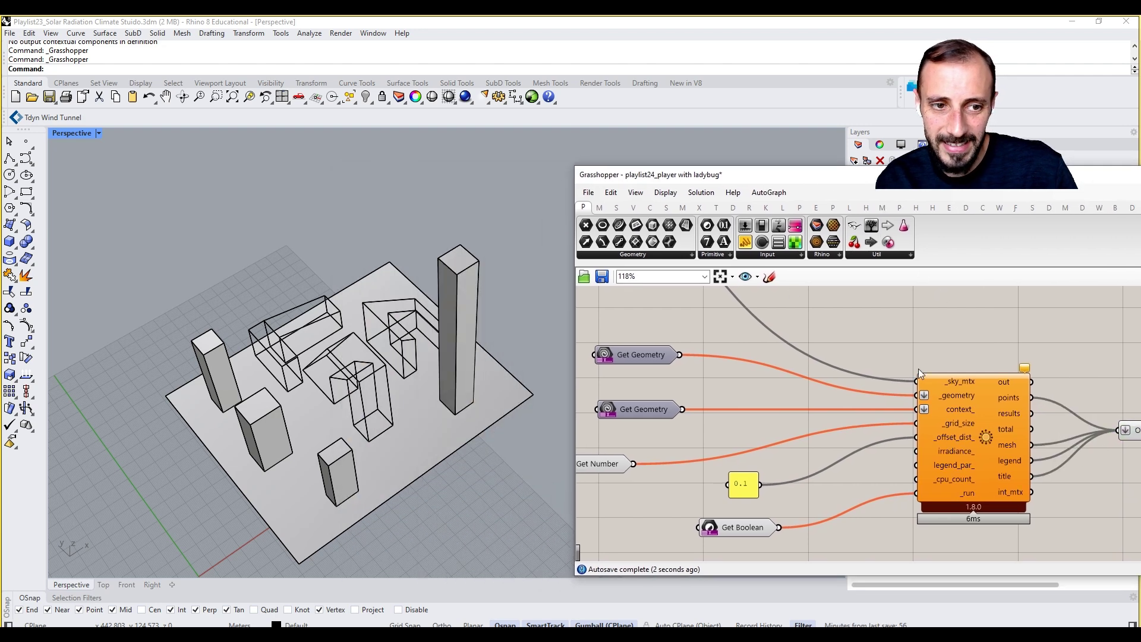
{"action": "right_click_drag", "start_coordinate": [923, 370], "coordinate": [820, 377]}
{"action": "right_click_drag", "start_coordinate": [1009, 396], "coordinate": [898, 399]}
{"action": "double_click", "coordinate": [927, 345]}
{"action": "type", "text": "bake"}
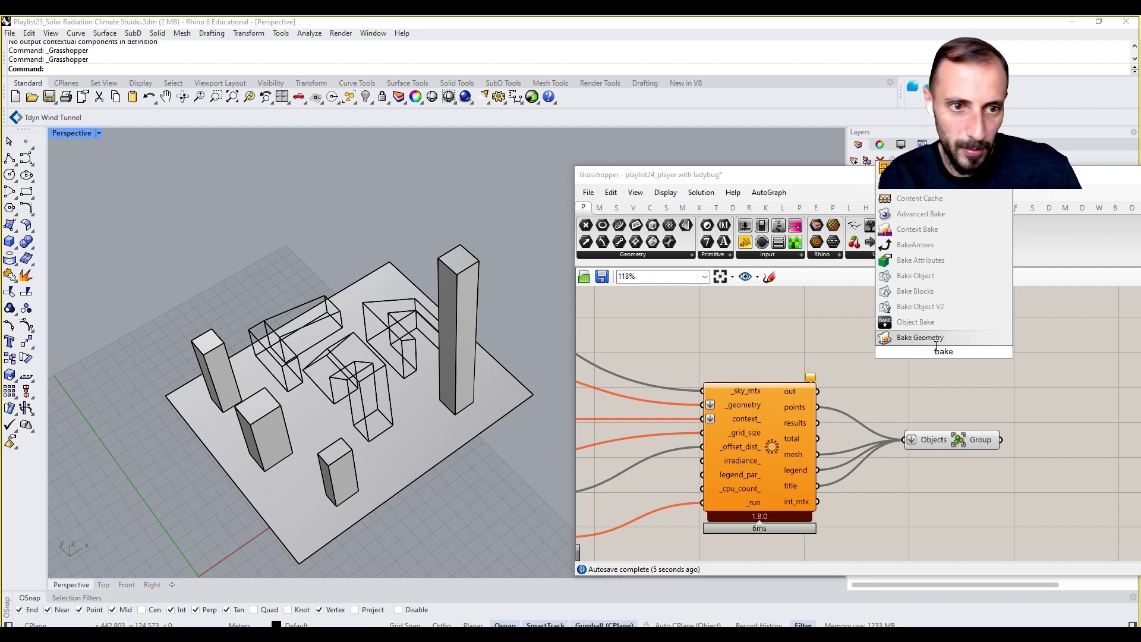
{"action": "left_click", "coordinate": [920, 229]}
{"action": "left_click_drag", "start_coordinate": [936, 347], "coordinate": [1041, 429]}
{"action": "right_click_drag", "start_coordinate": [1005, 397], "coordinate": [968, 397]}
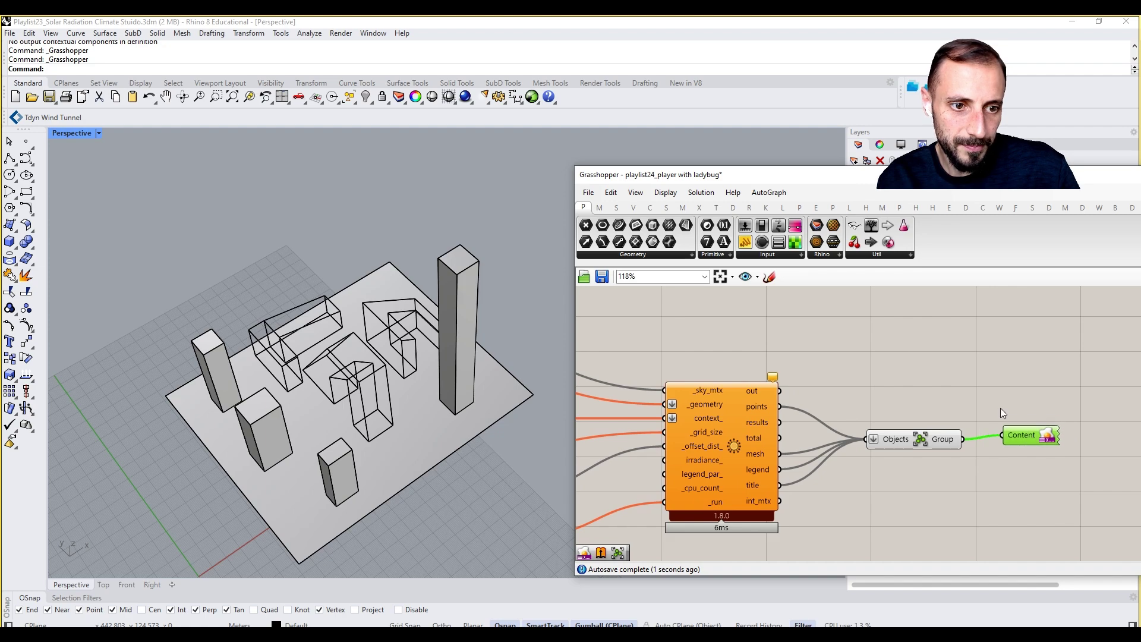
Save the playlist24_player with ladybug definition and close it in Grasshopper
{"action": "scroll", "coordinate": [1014, 434], "scroll_direction": "down", "scroll_amount": 4}
{"action": "key", "text": "ctrl+s"}
{"action": "left_click_drag", "start_coordinate": [796, 180], "coordinate": [503, 198]}
{"action": "left_click", "coordinate": [1032, 213]}
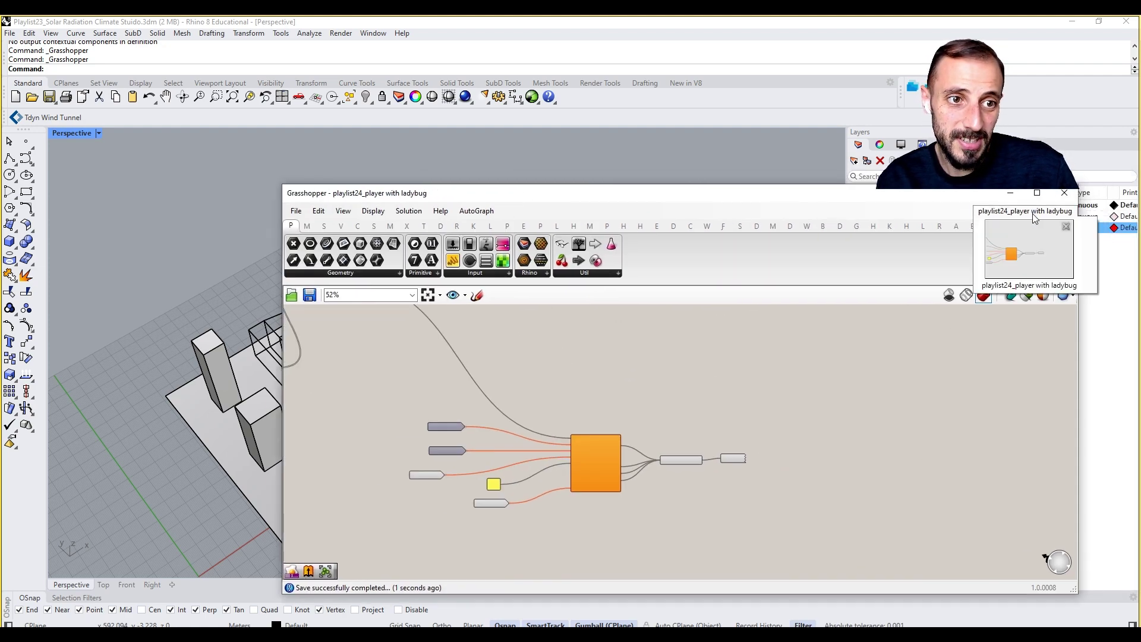
{"action": "left_click", "coordinate": [1065, 225]}
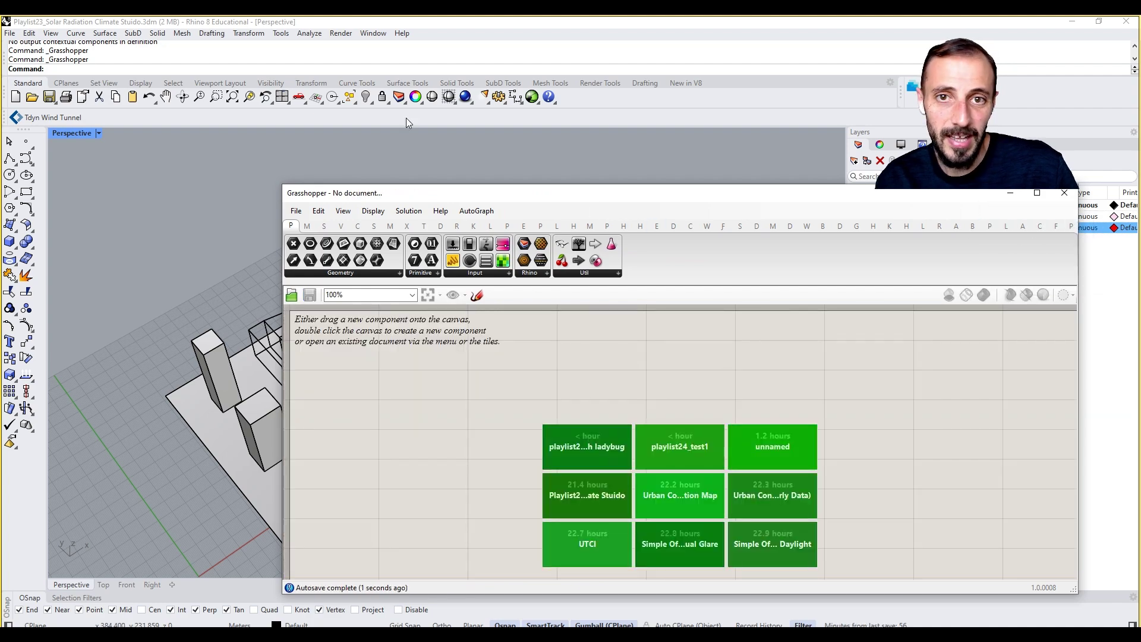
Run playlist24_player with ladybug.gh in Grasshopper Player and move the Grasshopper window clear of the model
{"action": "left_click", "coordinate": [536, 105]}
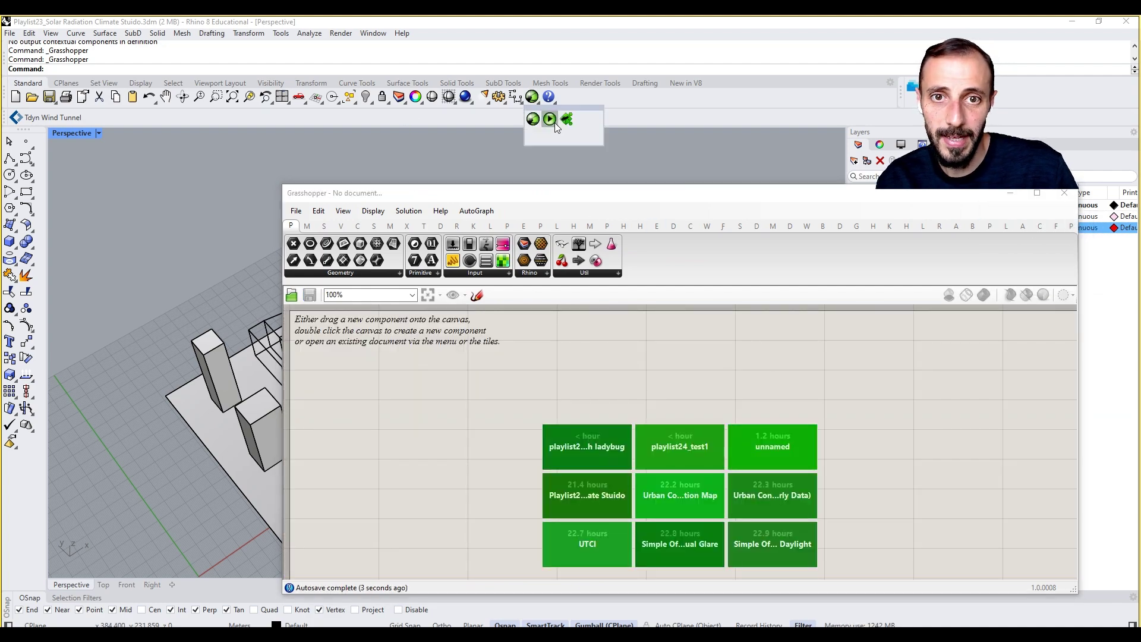
{"action": "left_click", "coordinate": [551, 123]}
{"action": "double_click", "coordinate": [179, 123]}
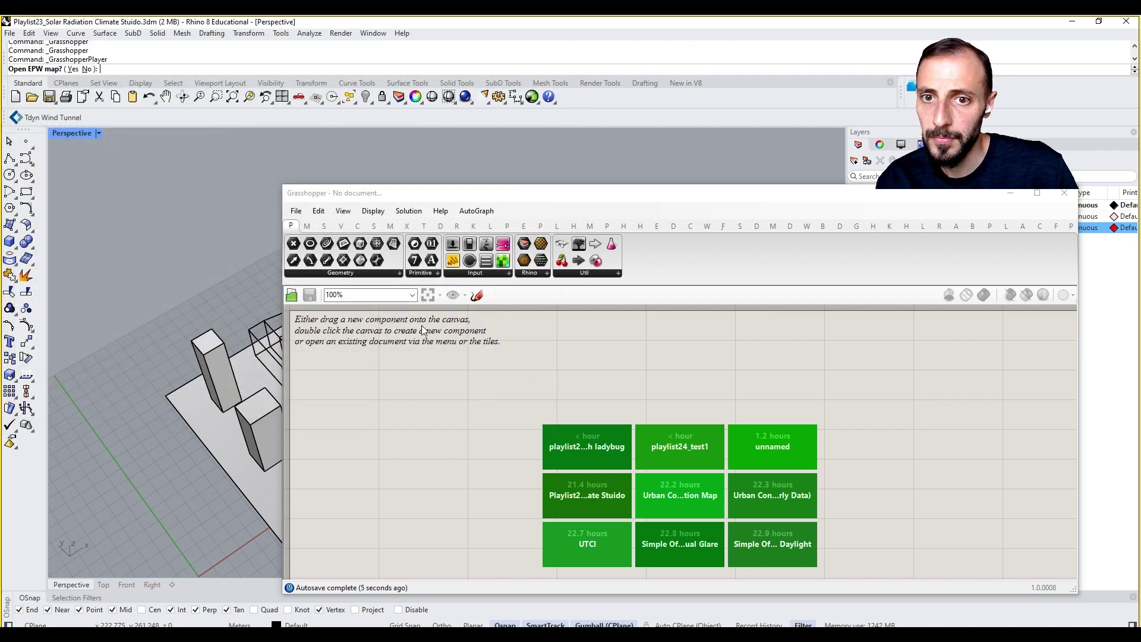
{"action": "left_click", "coordinate": [491, 198]}
{"action": "left_click_drag", "start_coordinate": [489, 195], "coordinate": [743, 439]}
Open the EPW map, copy the Boston-Logan Climate-Normals weather link, and paste it at Rhino's weather data prompt
{"action": "left_click", "coordinate": [72, 69]}
{"action": "left_click", "coordinate": [140, 27]}
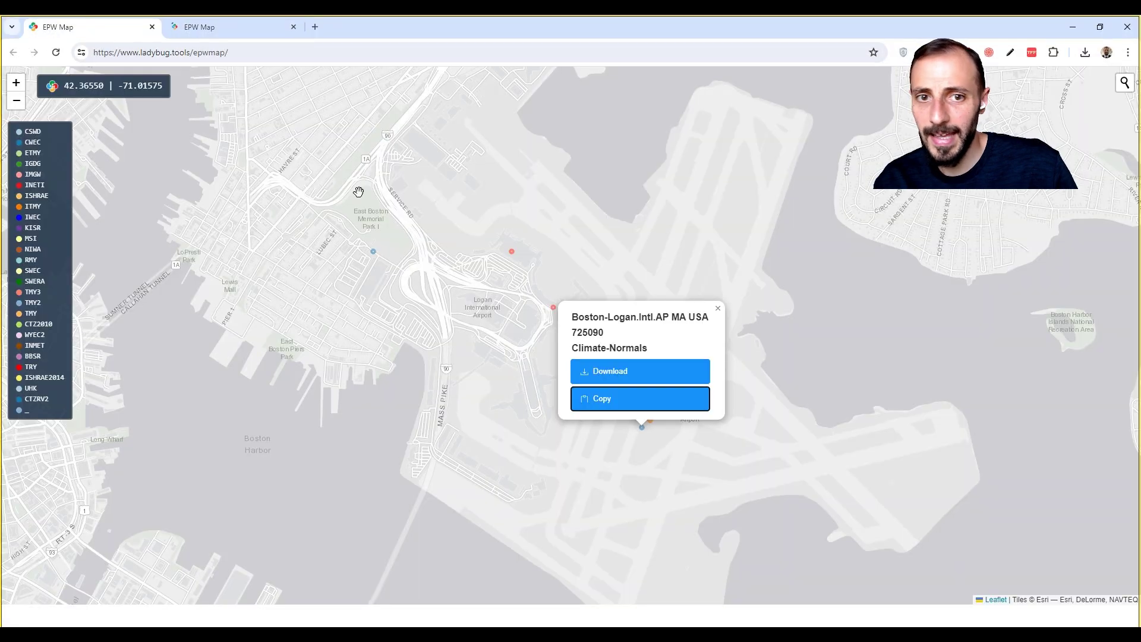
{"action": "left_click", "coordinate": [619, 402]}
{"action": "key", "text": "alt+Tab"}
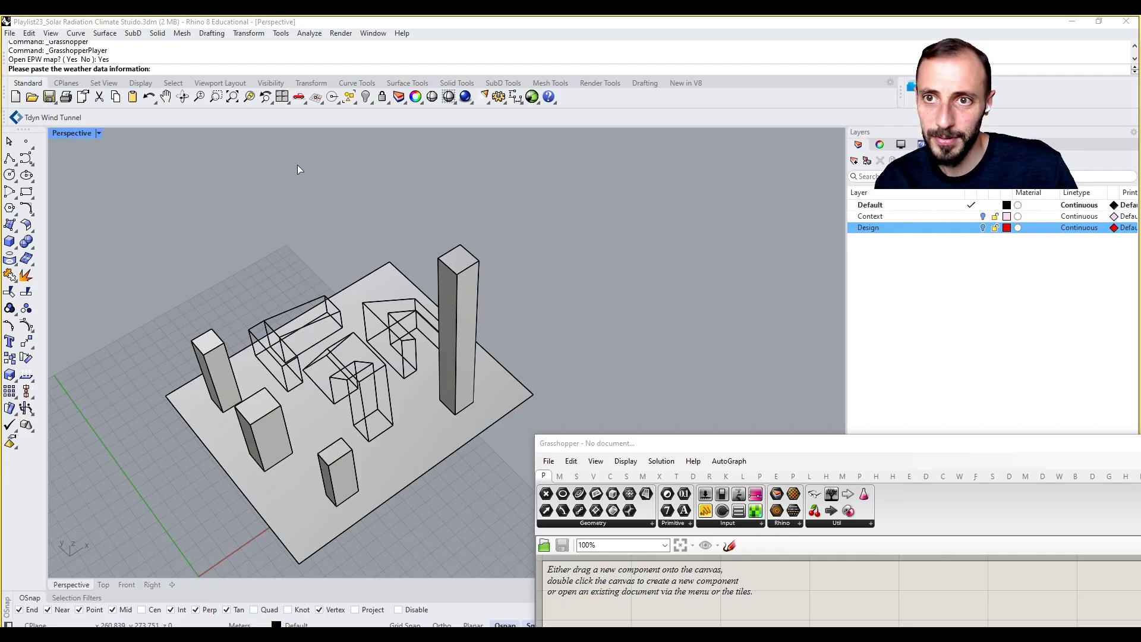
{"action": "key", "text": "ctrl+v"}
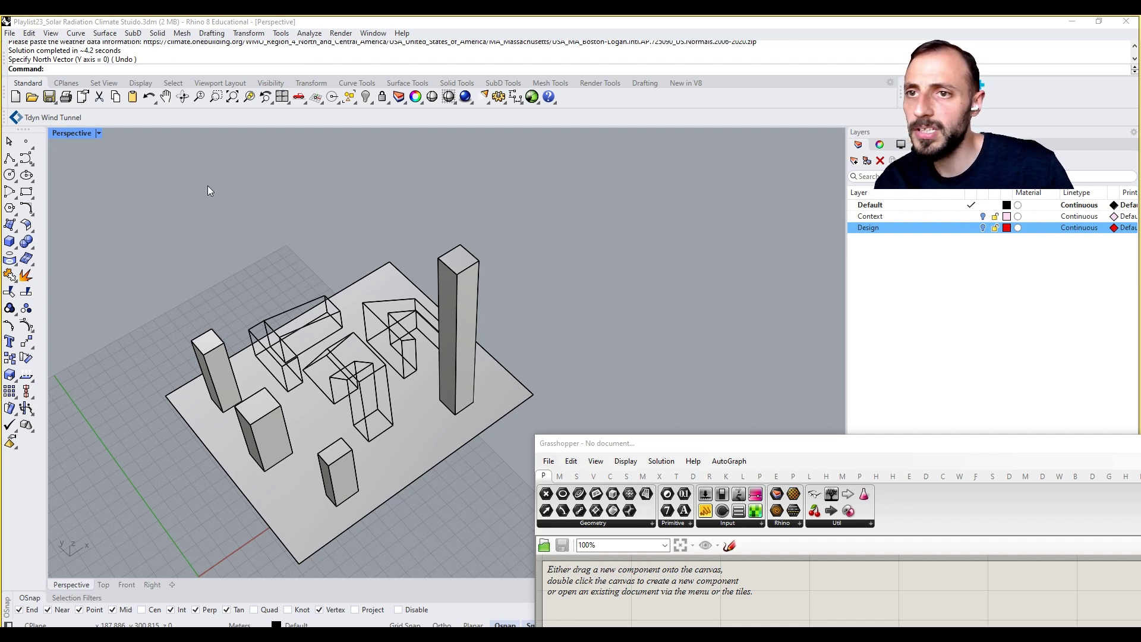
Restart Grasshopper Player with the playlist24_player with ladybug.gh definition
{"action": "left_click", "coordinate": [539, 102]}
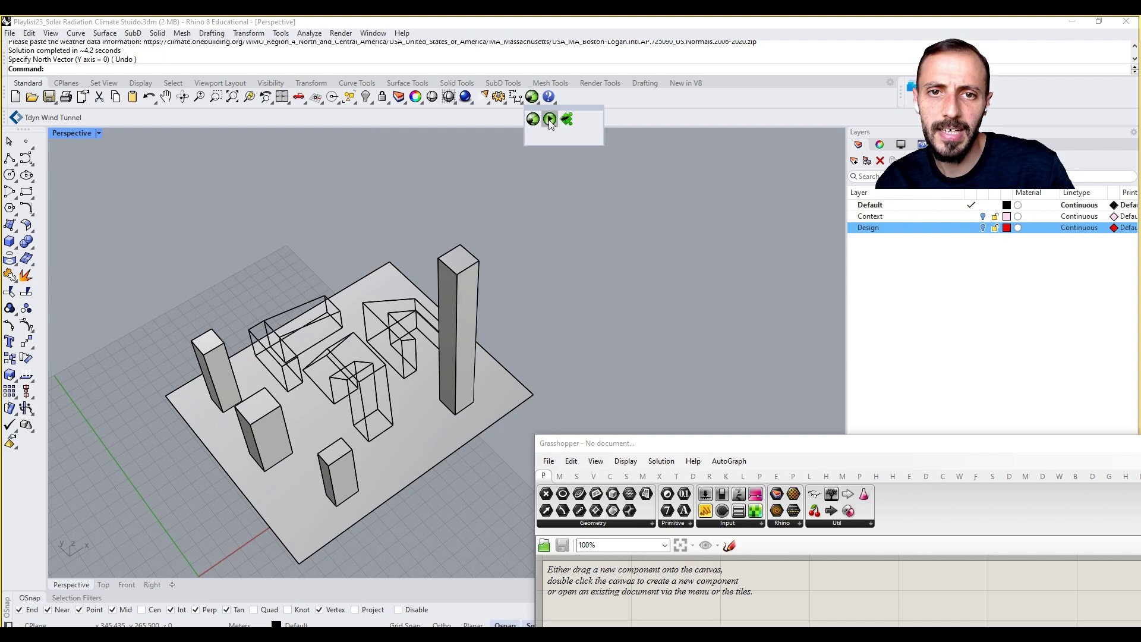
{"action": "left_click", "coordinate": [548, 121]}
{"action": "left_click", "coordinate": [200, 125]}
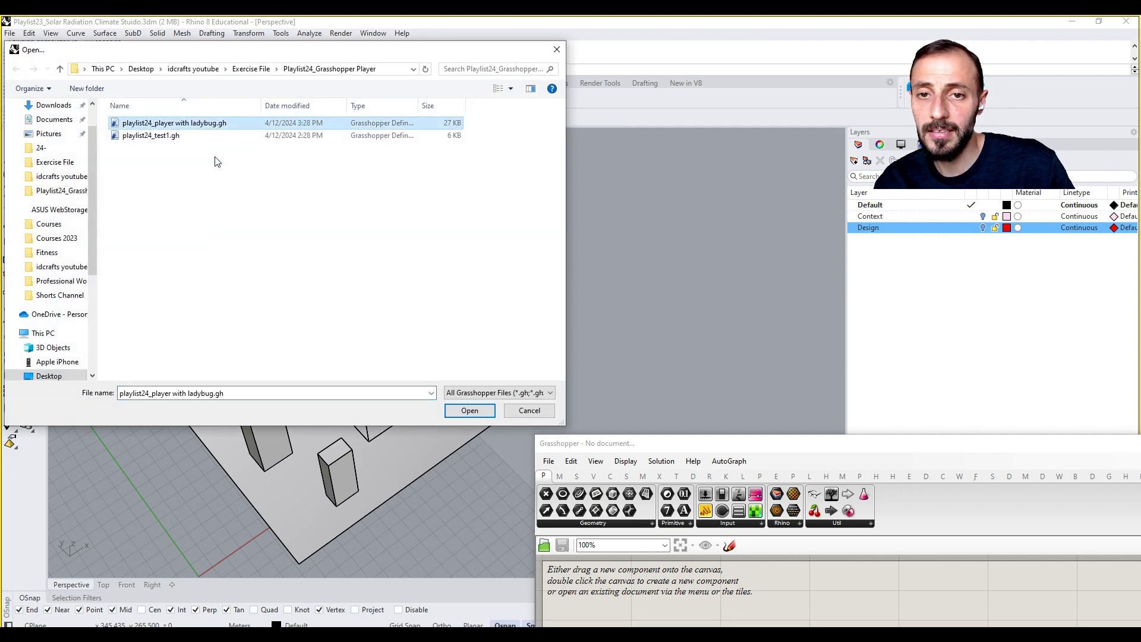
{"action": "left_click", "coordinate": [468, 411]}
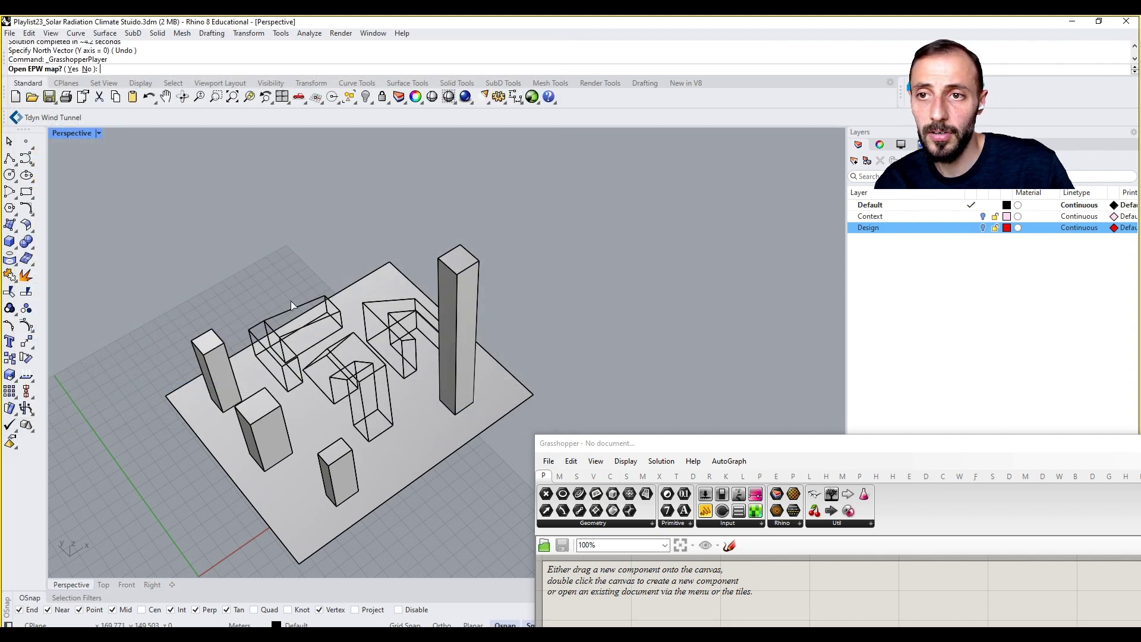
Decline opening the EPW map, supply the copied Boston-Logan weather link, and set the north vector to 0
{"action": "left_click", "coordinate": [87, 70]}
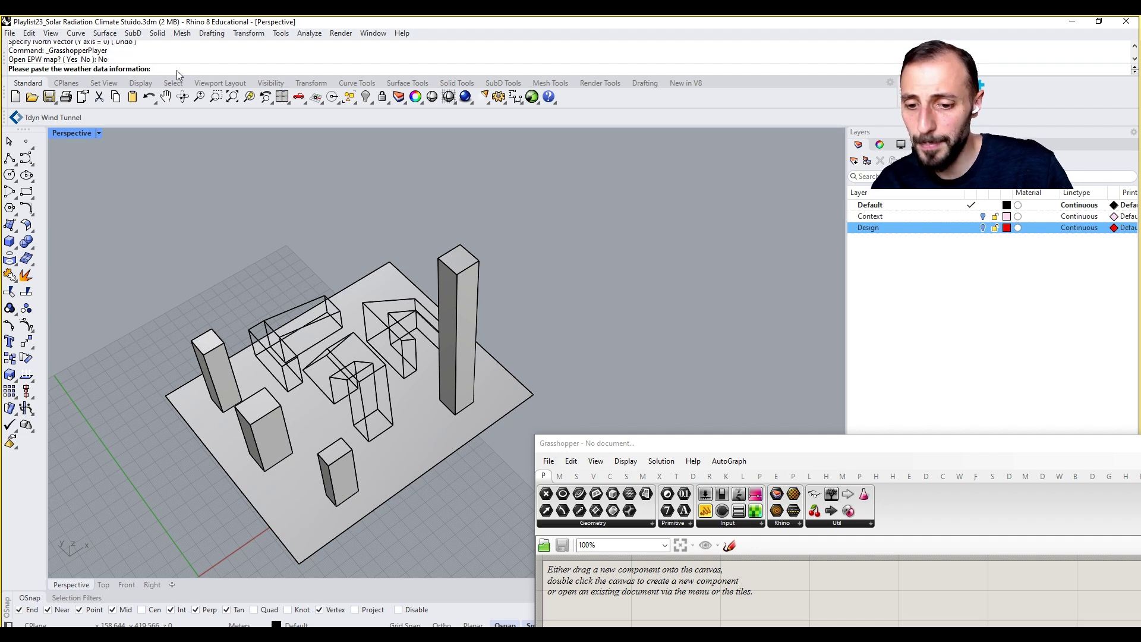
{"action": "key", "text": "ctrl+v"}
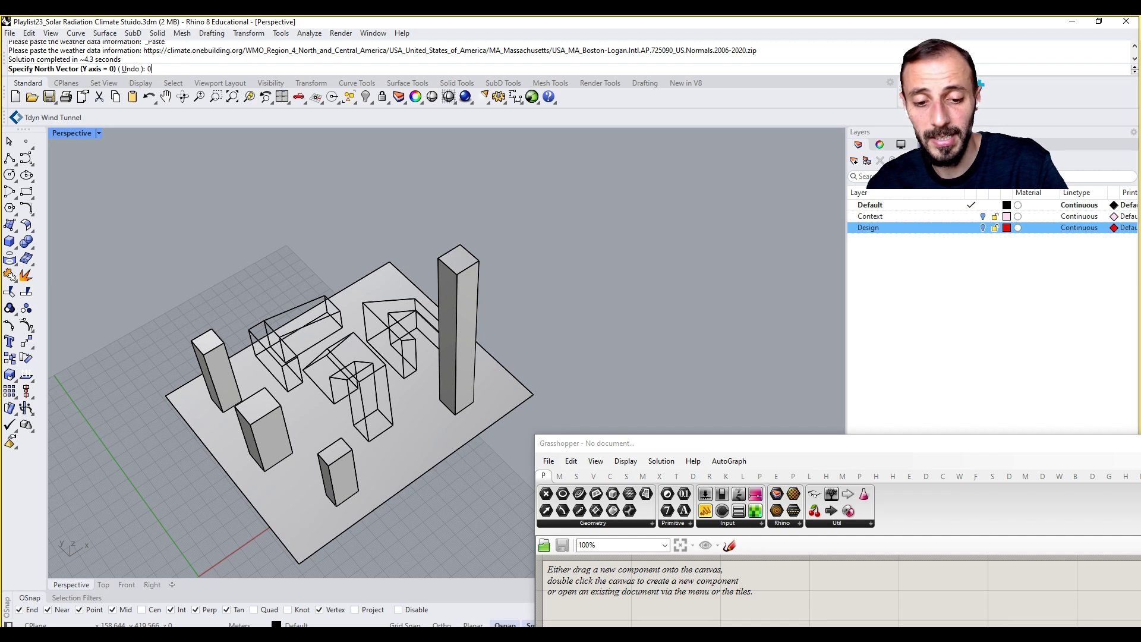
{"action": "key", "text": "Return"}
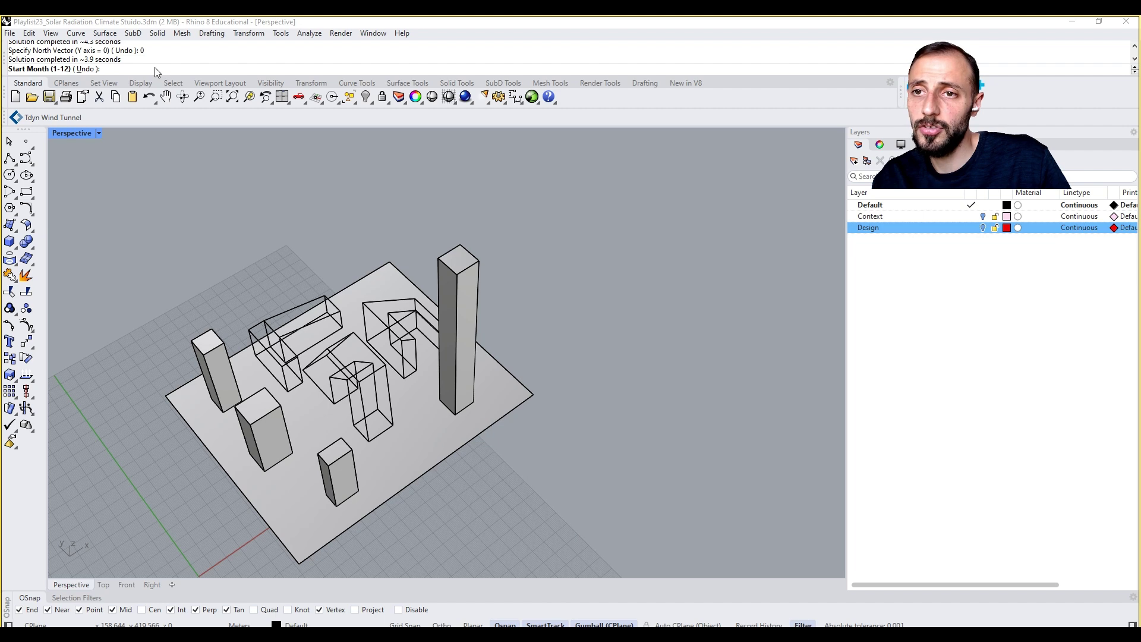
Set the analysis period's start to month 1, day 1, hour 6
{"action": "type", "text": "1"}
{"action": "key", "text": "Return"}
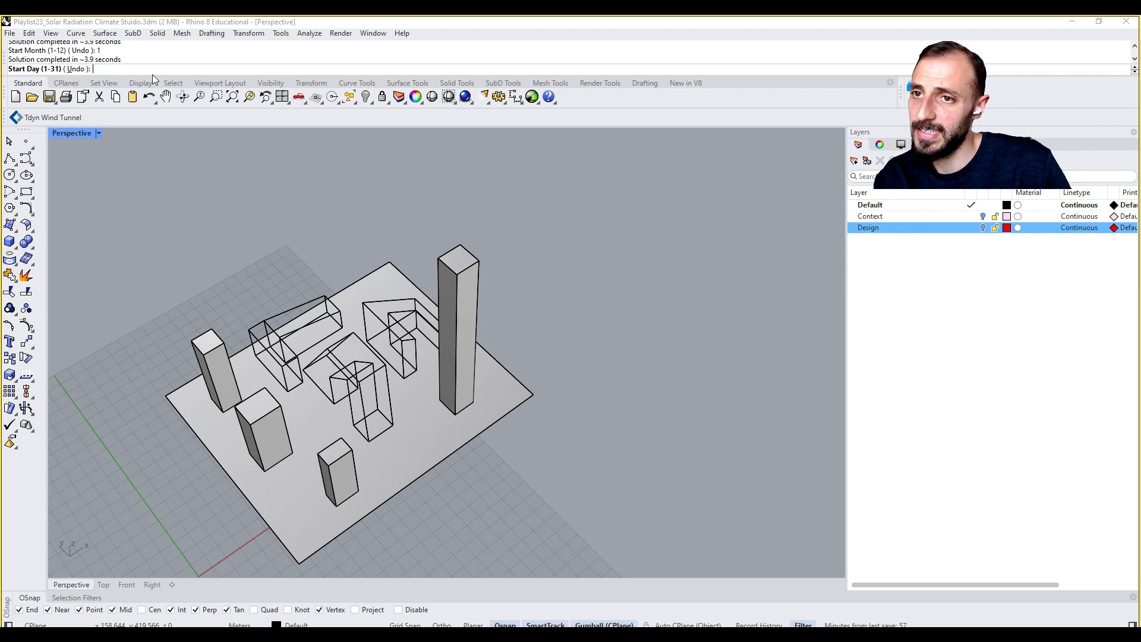
{"action": "type", "text": "1"}
{"action": "key", "text": "Return"}
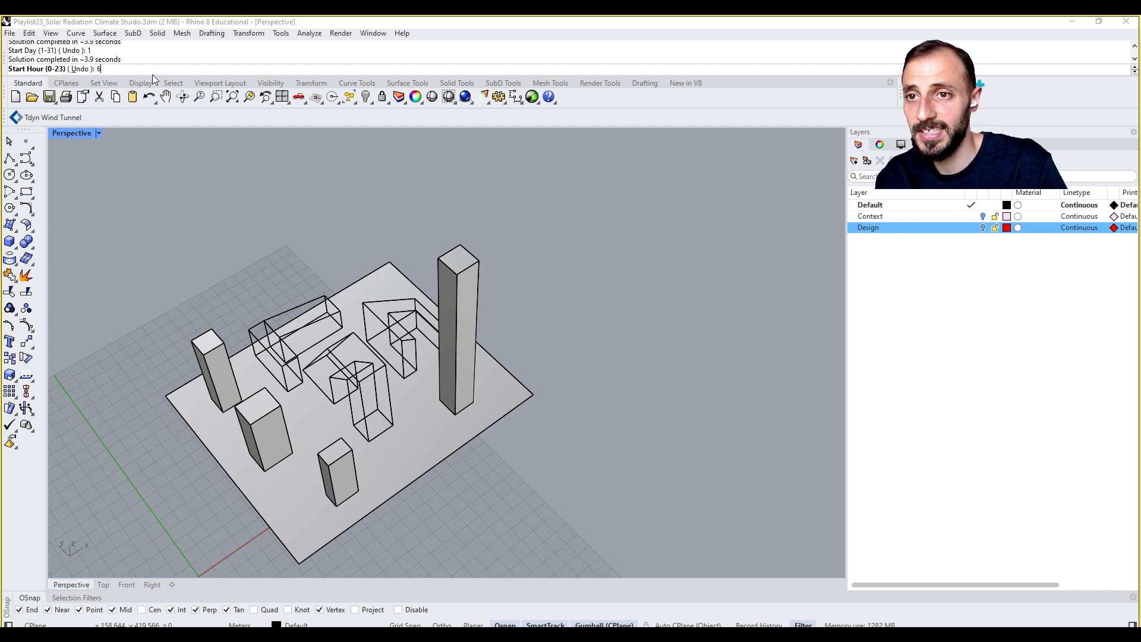
{"action": "type", "text": "6"}
{"action": "key", "text": "Return"}
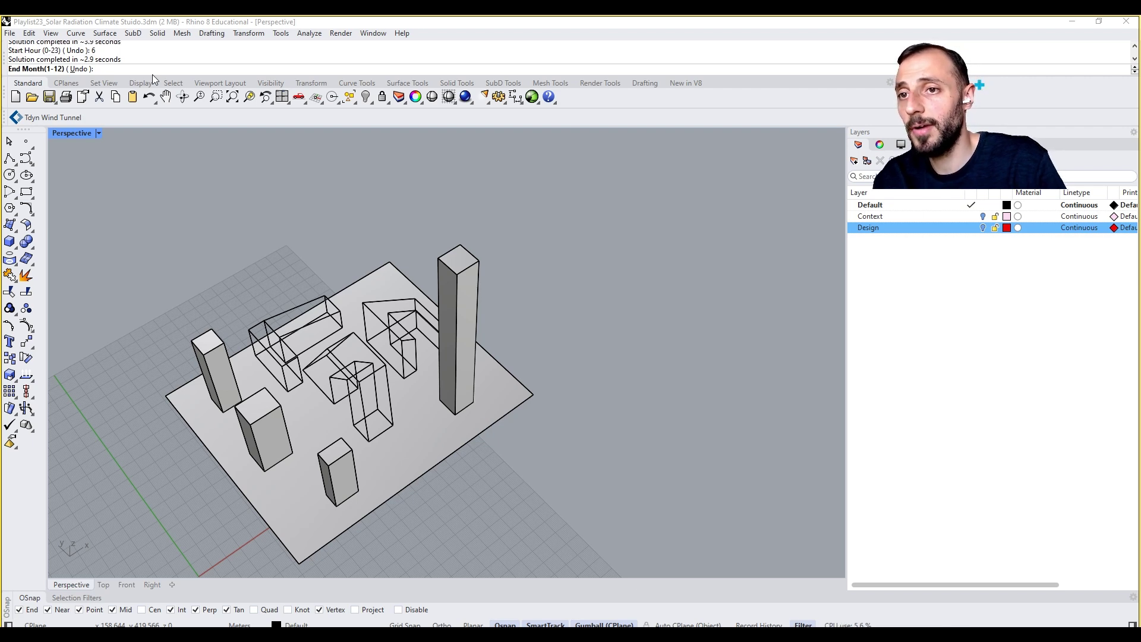
Set the analysis period's end to month 1, day 31, hour 22
{"action": "key", "text": "Return"}
{"action": "type", "text": "31) ( Undo ):"}
{"action": "key", "text": "Return"}
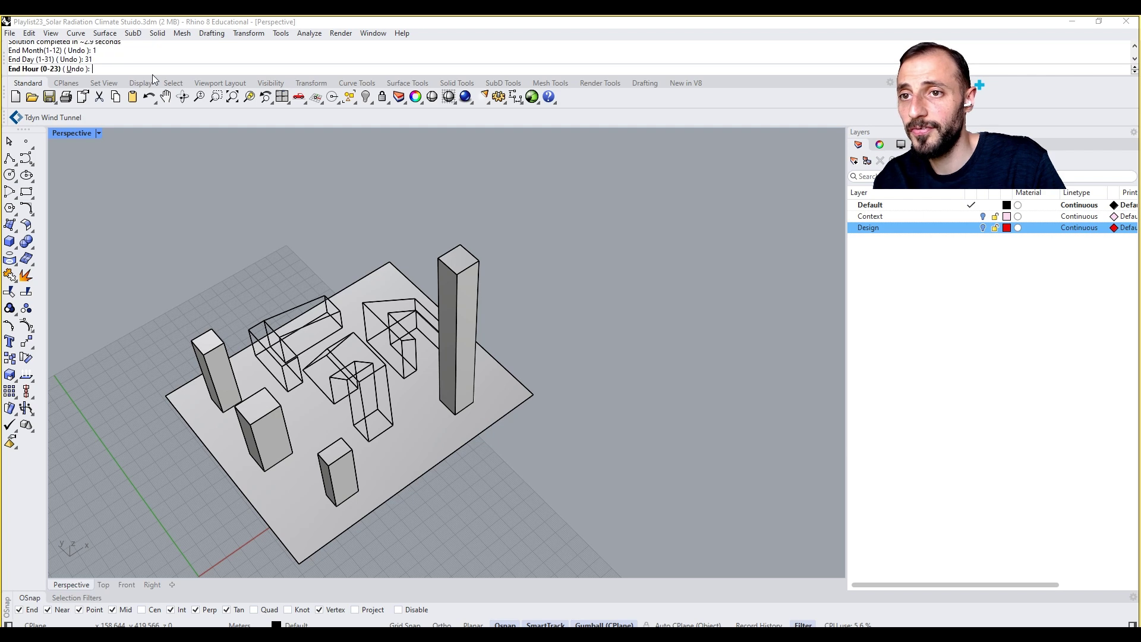
{"action": "type", "text": "22"}
{"action": "key", "text": "Return"}
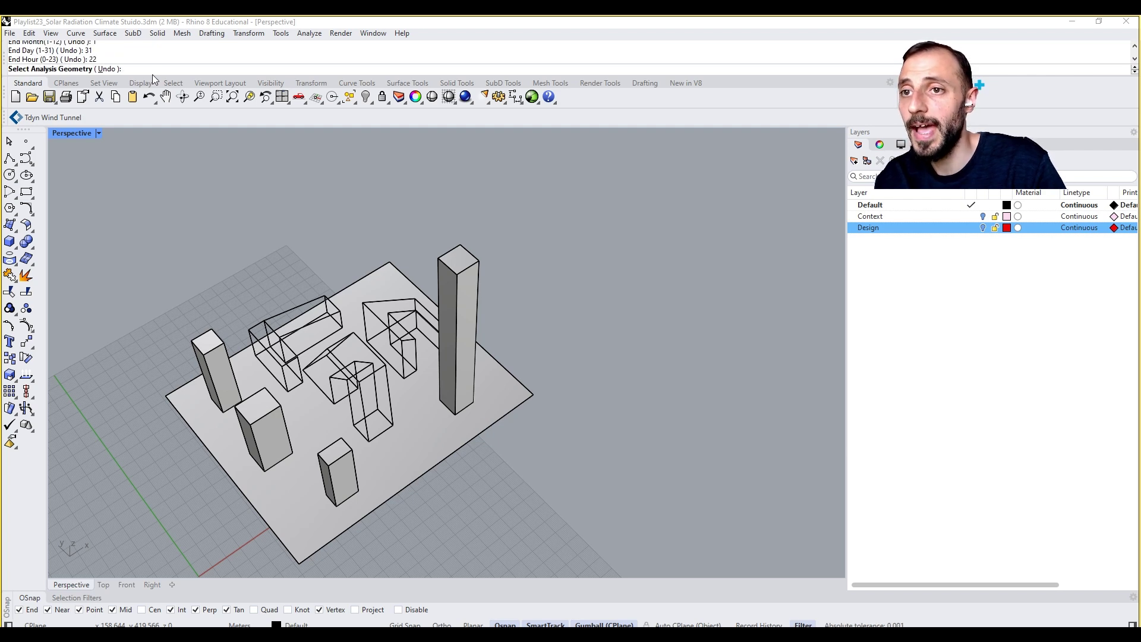
Pick the three wireframe design buildings in the middle of the site as the analysis geometry
{"action": "left_click", "coordinate": [270, 335]}
{"action": "left_click", "coordinate": [379, 316]}
{"action": "left_click", "coordinate": [373, 357]}
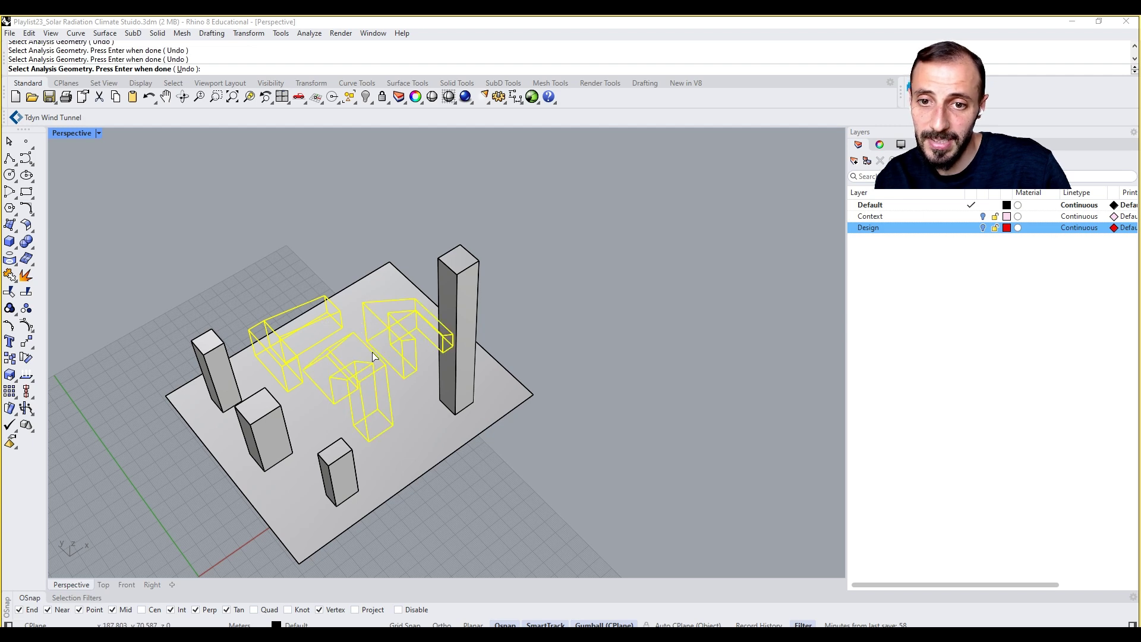
{"action": "key", "text": "Return"}
{"action": "key", "text": "Return"}
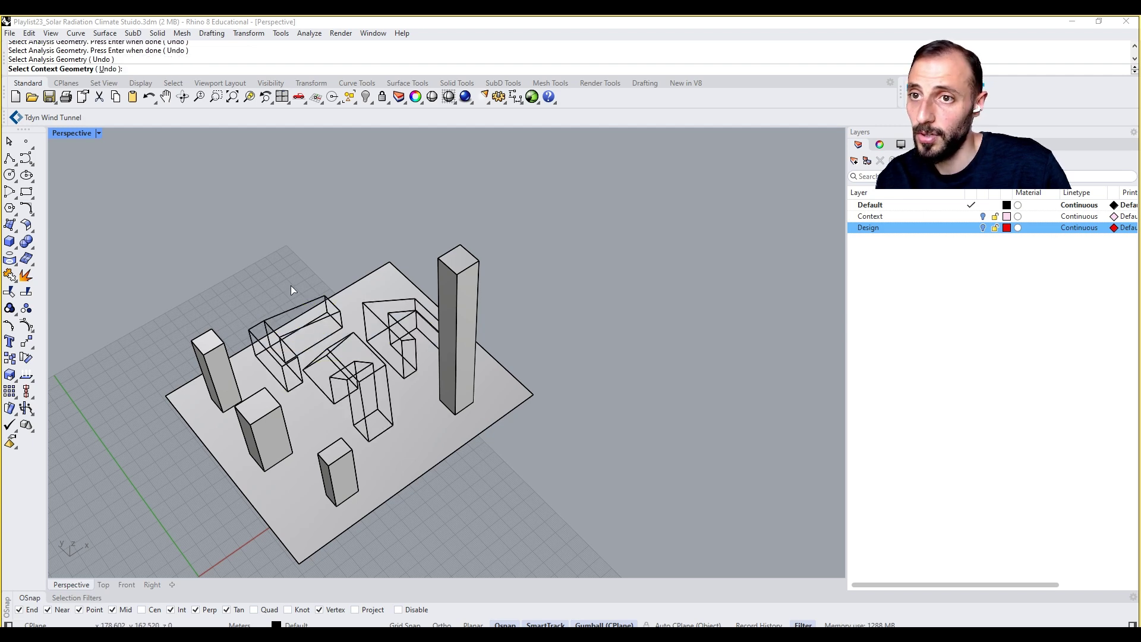
Pick the four shaded towers around the design buildings as the context geometry
{"action": "left_click", "coordinate": [208, 360]}
{"action": "left_click", "coordinate": [262, 412]}
{"action": "left_click", "coordinate": [351, 471]}
{"action": "left_click", "coordinate": [463, 316]}
{"action": "key", "text": "Return"}
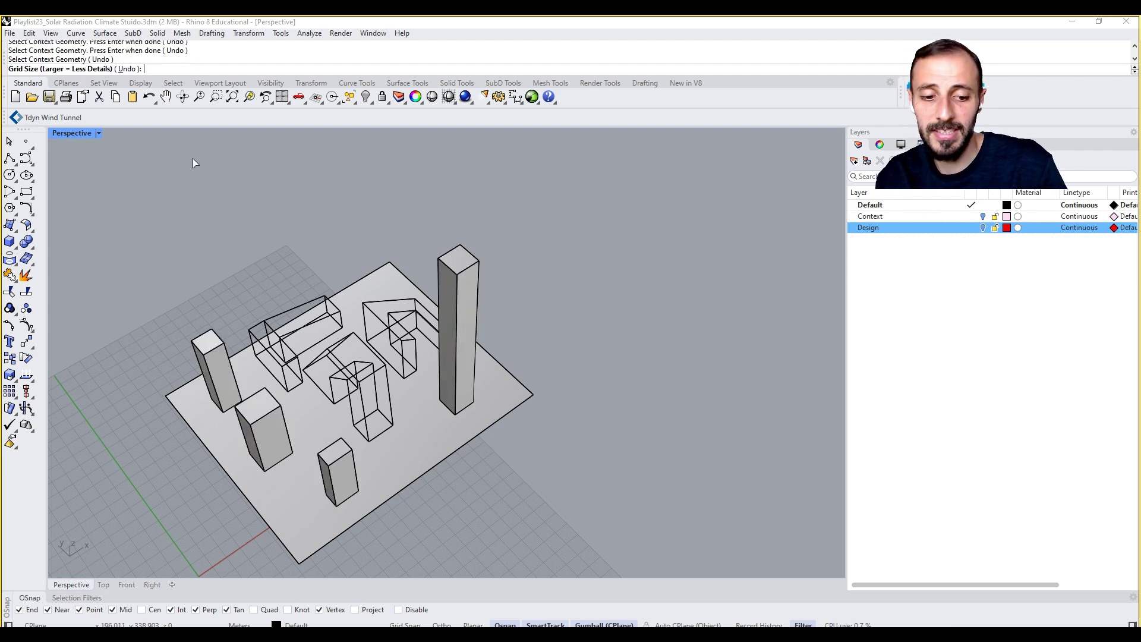
Set the grid size to 2 and run the solar radiation analysis
{"action": "type", "text": "2"}
{"action": "key", "text": "Return"}
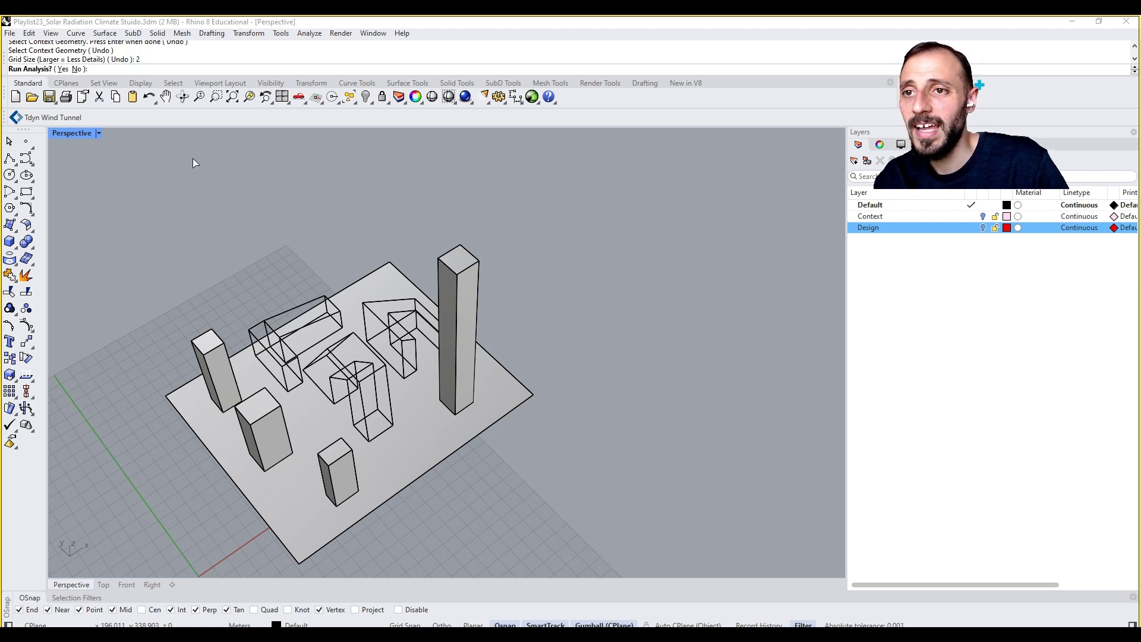
{"action": "left_click", "coordinate": [62, 69]}
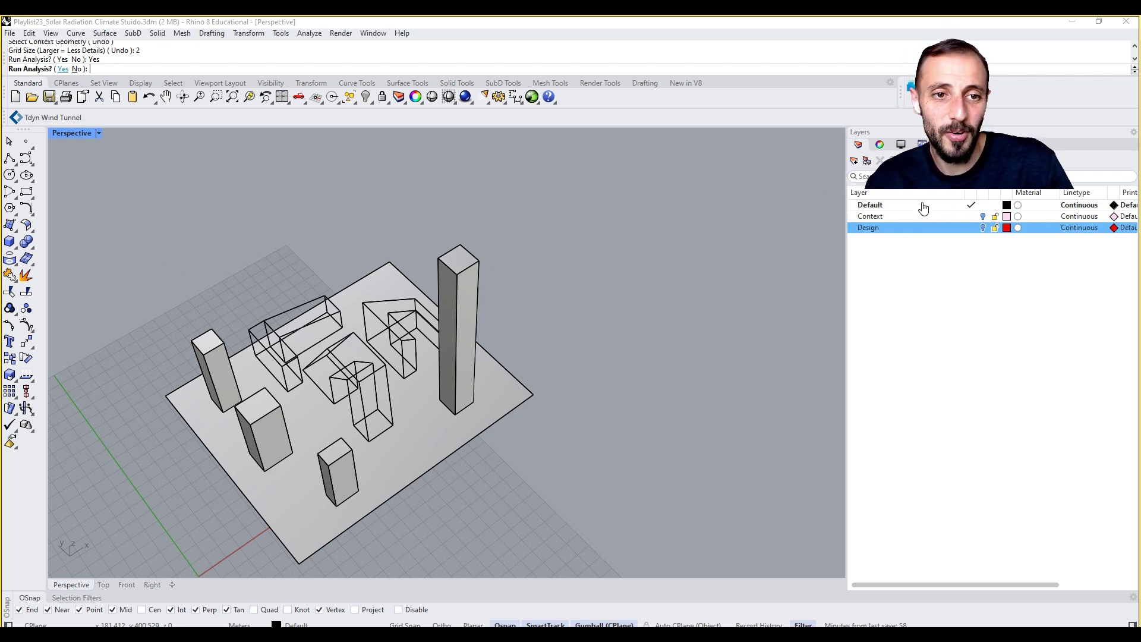
{"action": "left_click", "coordinate": [899, 216], "text": "ctrl"}
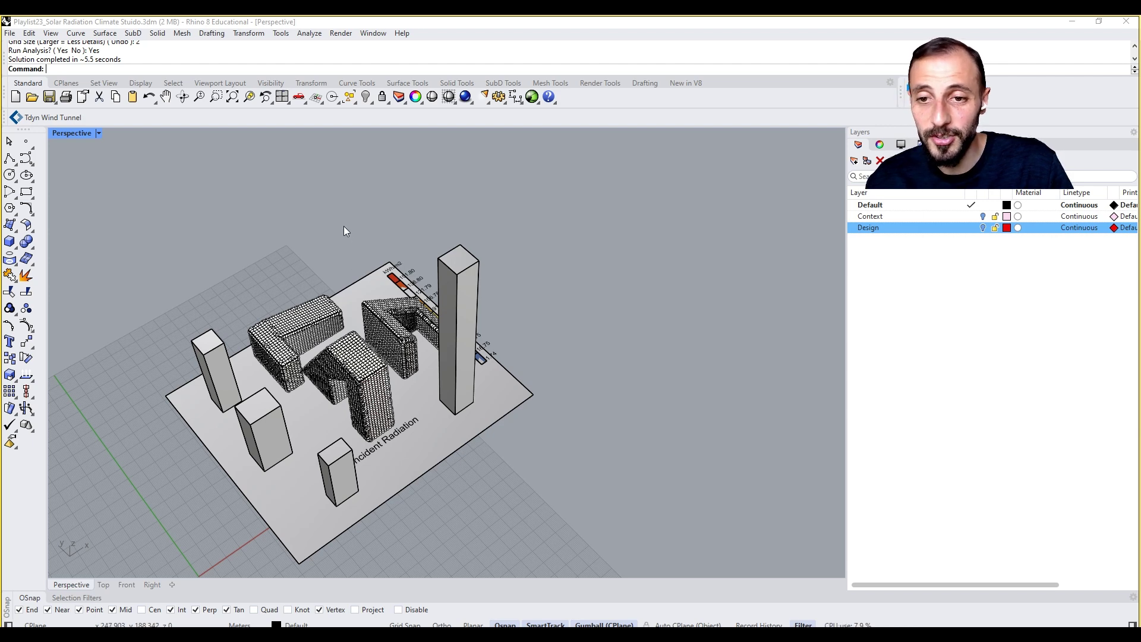
Hide all baked points using SelPt and turn off Mesh Wires in the viewport's display settings
{"action": "type", "text": "SelPt"}
{"action": "key", "text": "Return"}
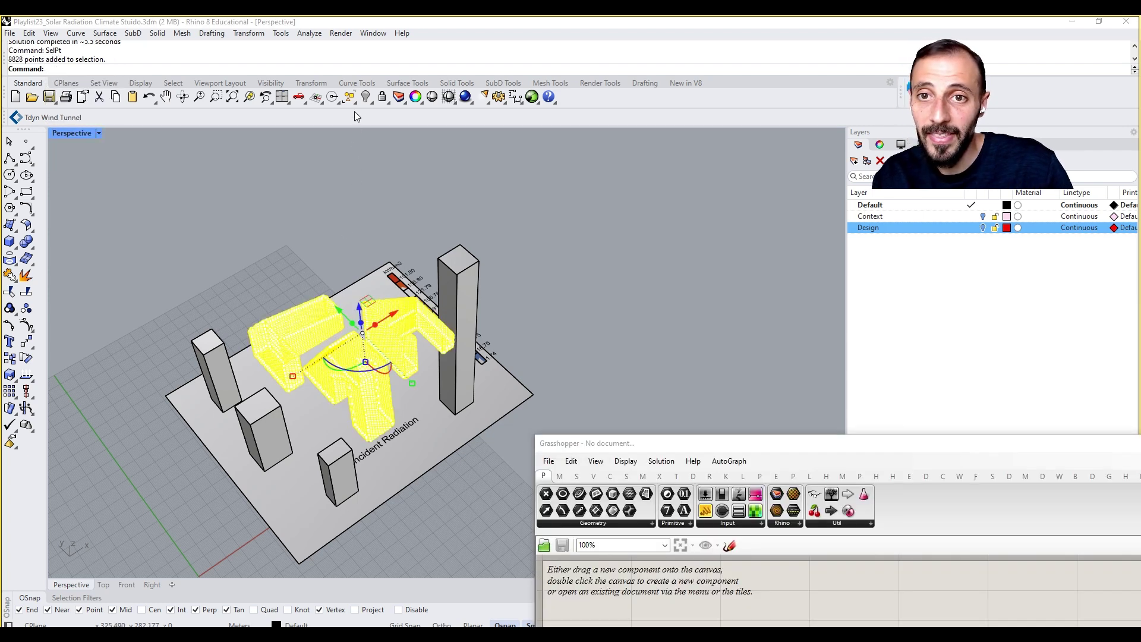
{"action": "key", "text": "ctrl+h"}
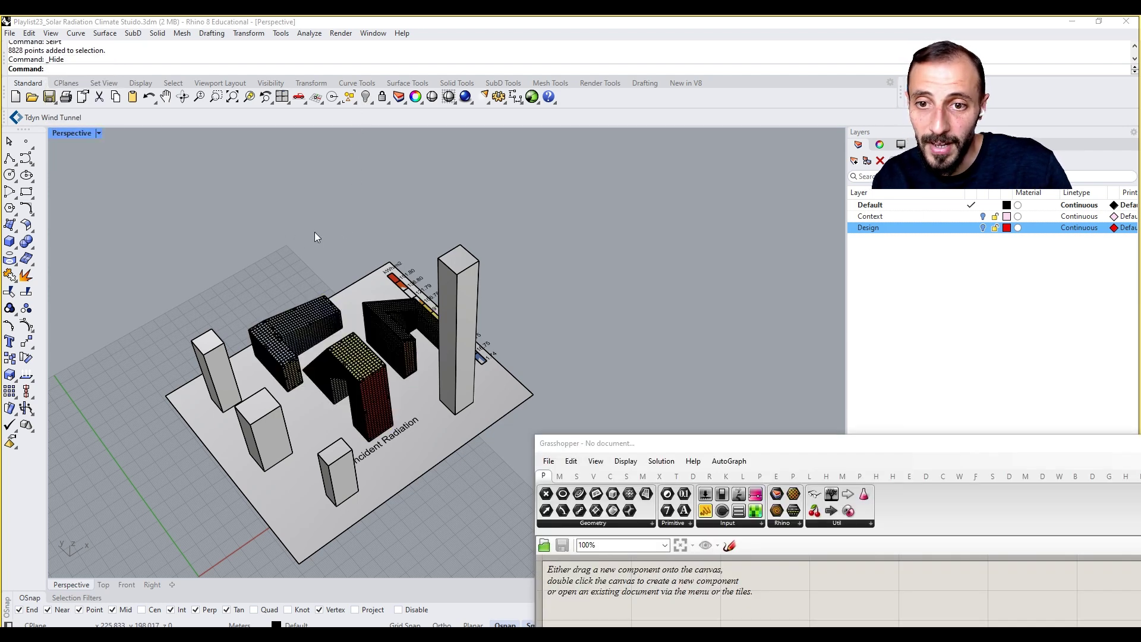
{"action": "left_click", "coordinate": [901, 145]}
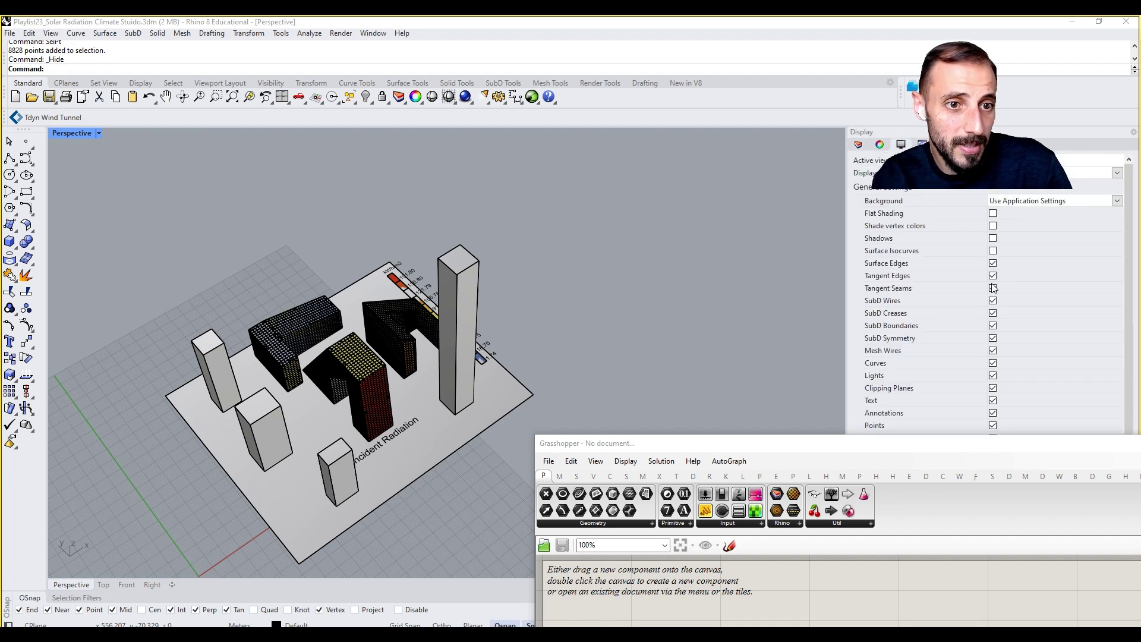
{"action": "left_click", "coordinate": [993, 351]}
Examine the coloured radiation meshes on the design buildings, along with the grouped legend and title
{"action": "right_click_drag", "start_coordinate": [406, 326], "coordinate": [433, 350], "text": "shift"}
{"action": "scroll", "coordinate": [333, 381], "scroll_direction": "up", "scroll_amount": 2}
{"action": "right_click_drag", "start_coordinate": [333, 382], "coordinate": [350, 354]}
{"action": "left_click", "coordinate": [351, 355]}
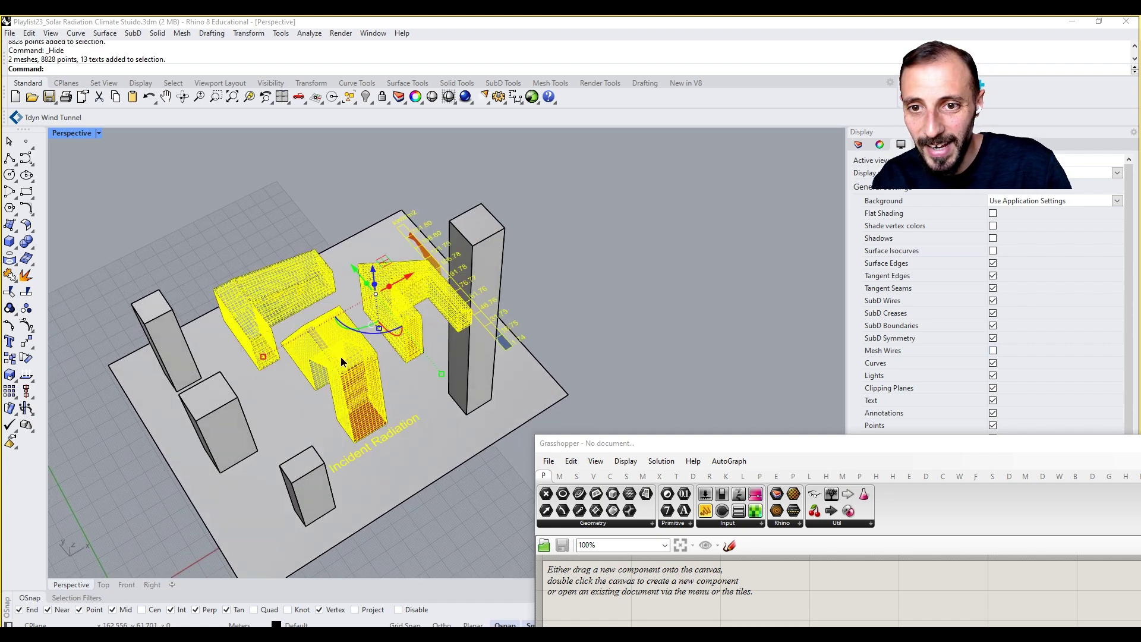
{"action": "left_click", "coordinate": [620, 224]}
{"action": "scroll", "coordinate": [434, 212], "scroll_direction": "up", "scroll_amount": 3}
{"action": "right_click_drag", "start_coordinate": [433, 212], "coordinate": [447, 195], "text": "shift"}
{"action": "left_click", "coordinate": [437, 198]}
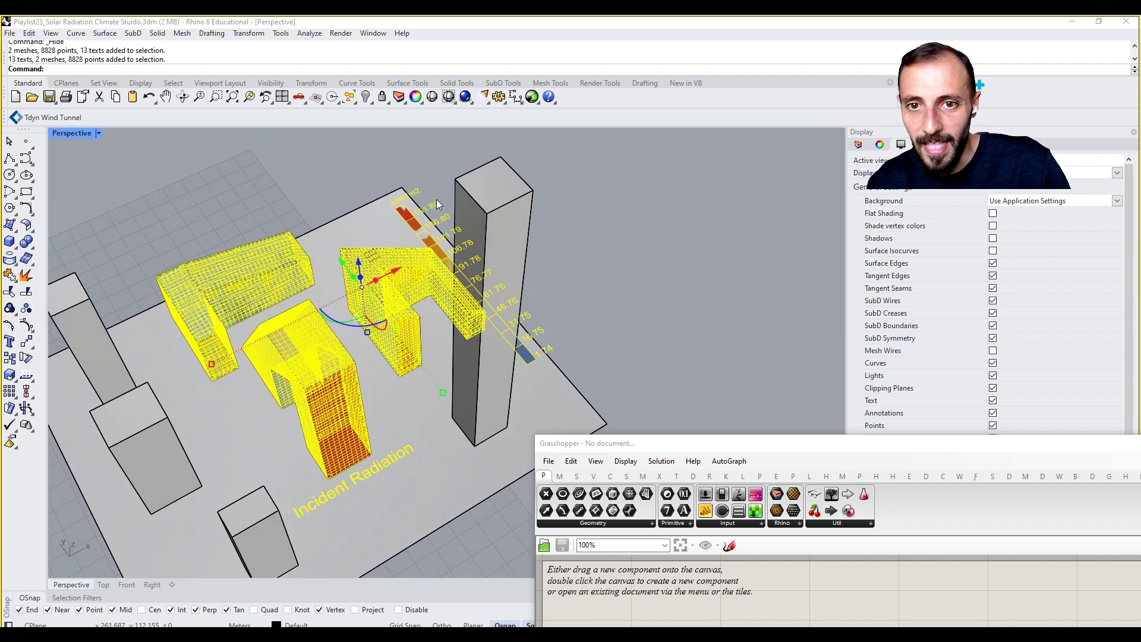
{"action": "left_click", "coordinate": [558, 205]}
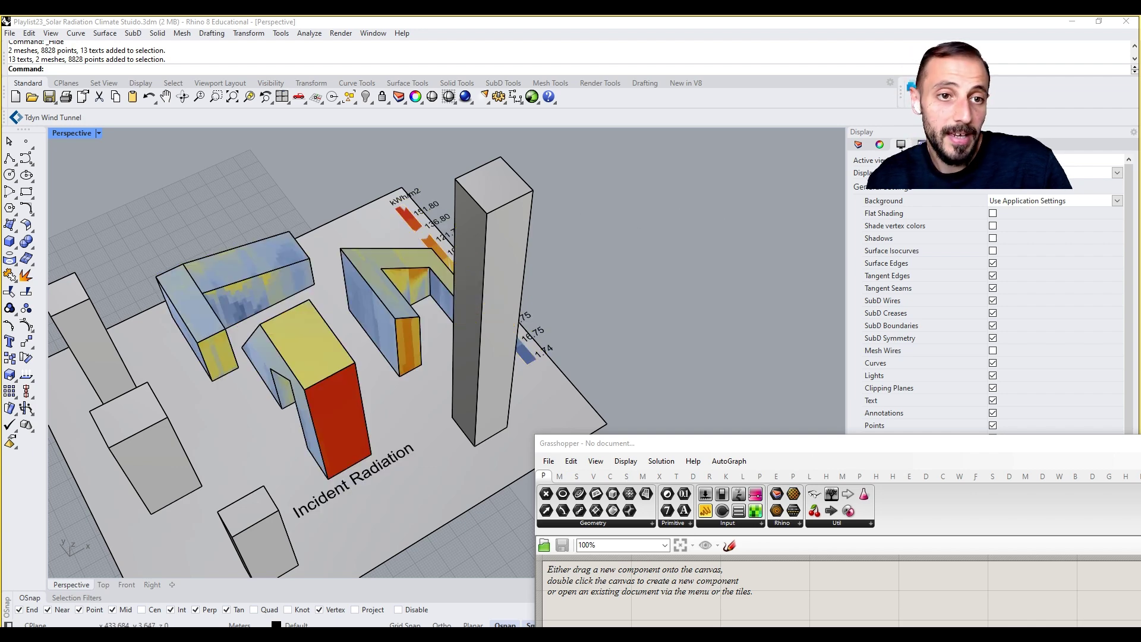
Show the model's layer list and move the Grasshopper window down so it no longer covers the list
{"action": "left_click", "coordinate": [880, 145]}
{"action": "left_click", "coordinate": [858, 145]}
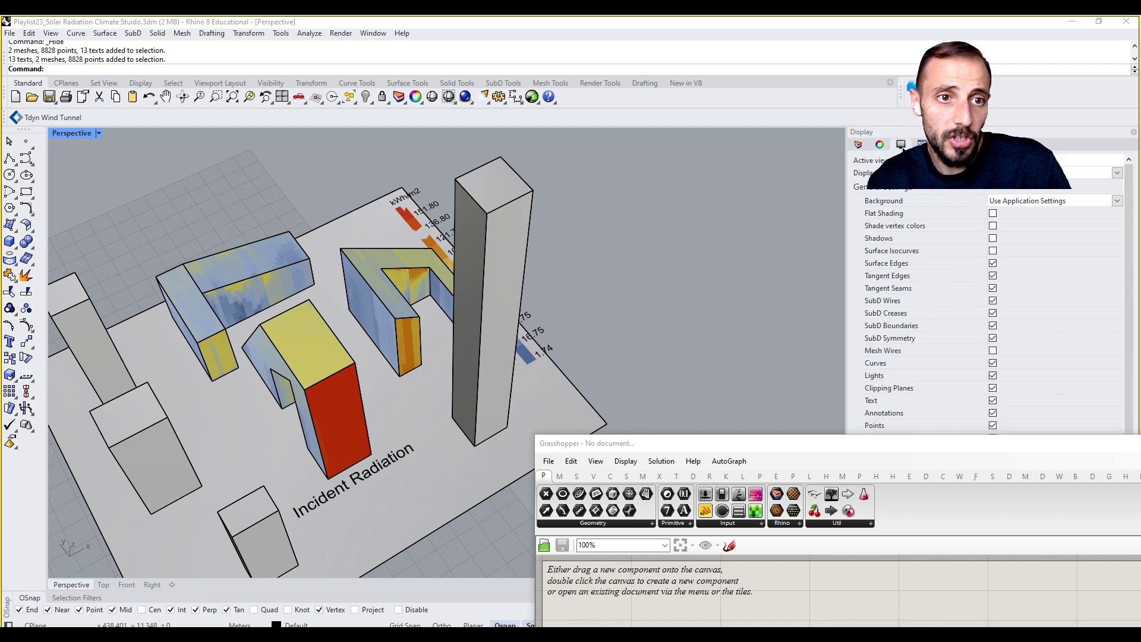
{"action": "left_click", "coordinate": [858, 145]}
{"action": "left_click_drag", "start_coordinate": [883, 448], "coordinate": [903, 482]}
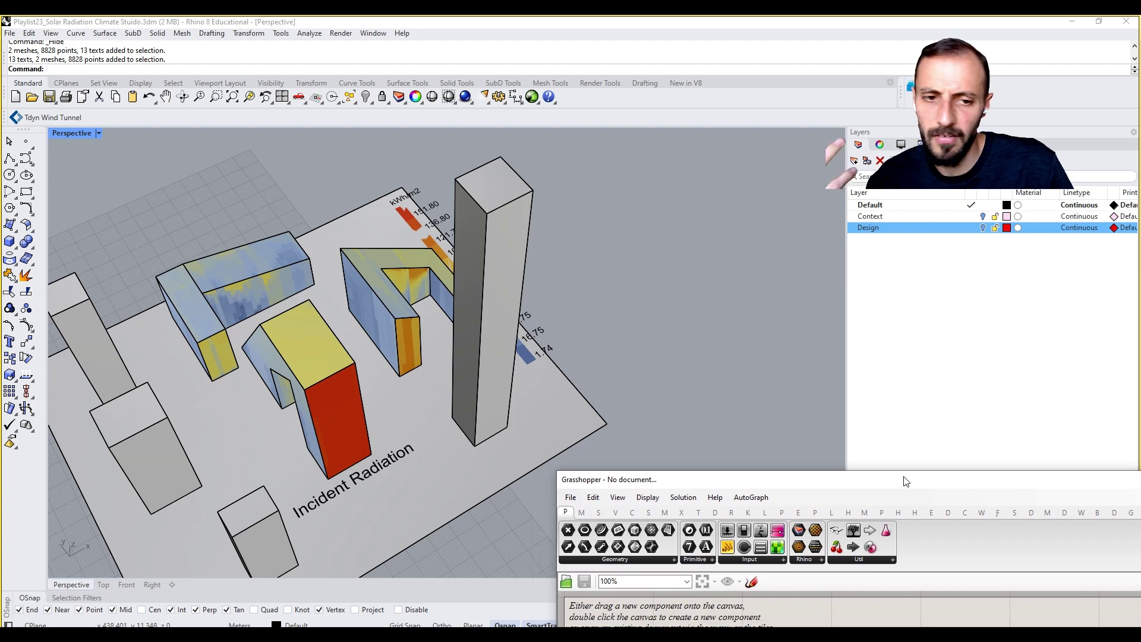
Try renaming the Default layer as Solar Option1 and undo the rename
{"action": "left_click", "coordinate": [879, 204]}
{"action": "left_click", "coordinate": [879, 205]}
{"action": "type", "text": "S"}
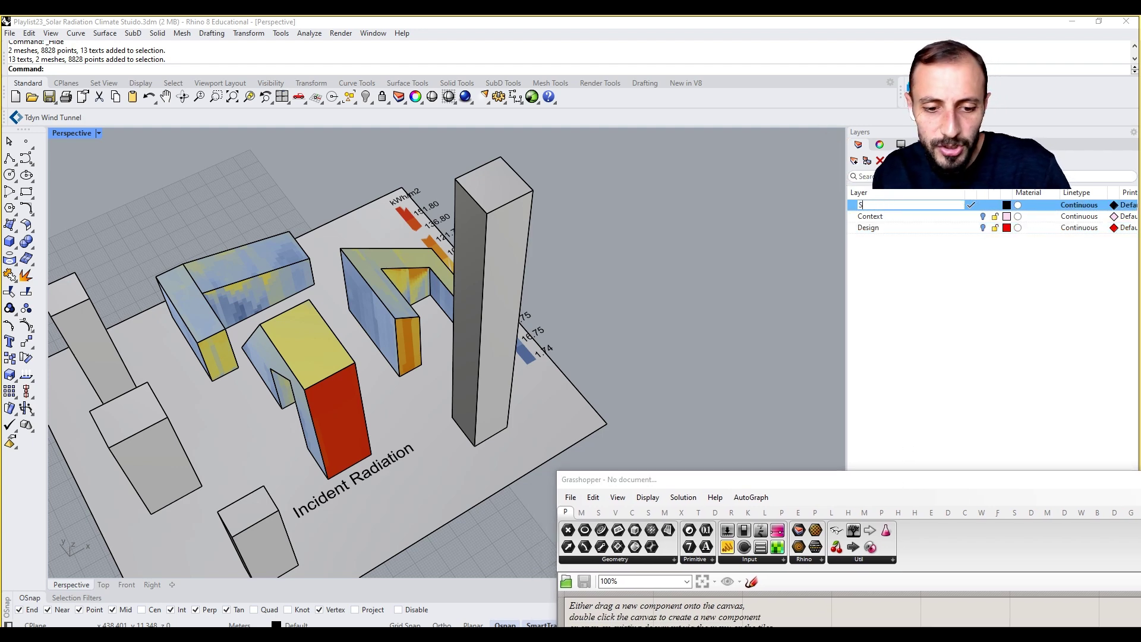
{"action": "type", "text": "olar Option1"}
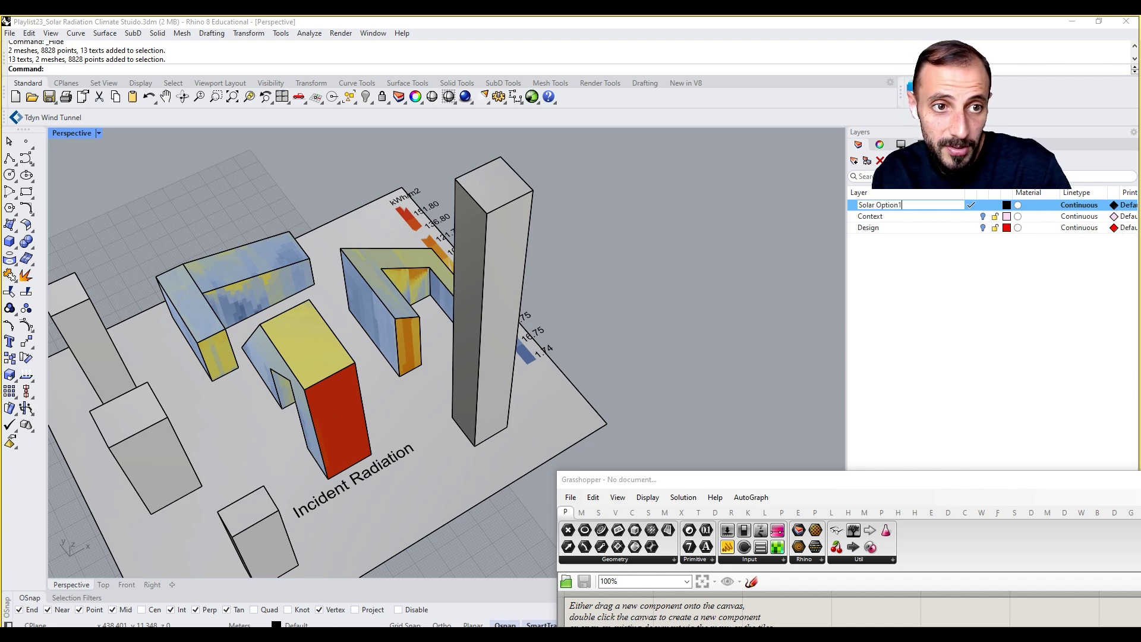
{"action": "key", "text": "Return"}
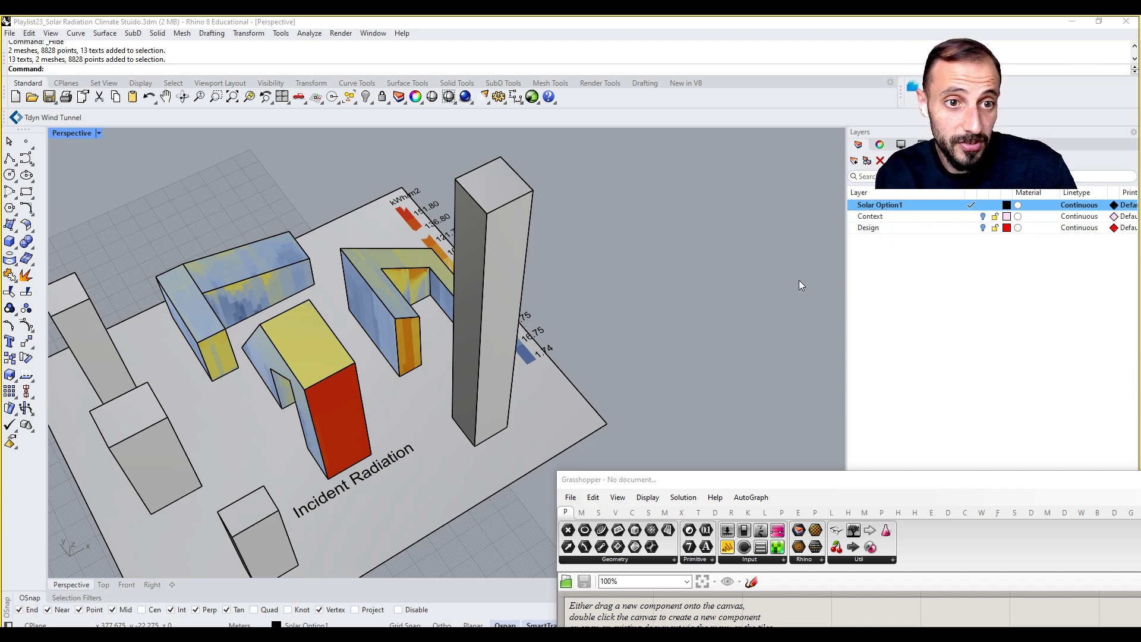
{"action": "left_click", "coordinate": [918, 279]}
{"action": "type", "text": "Z"}
{"action": "key", "text": "ctrl+z"}
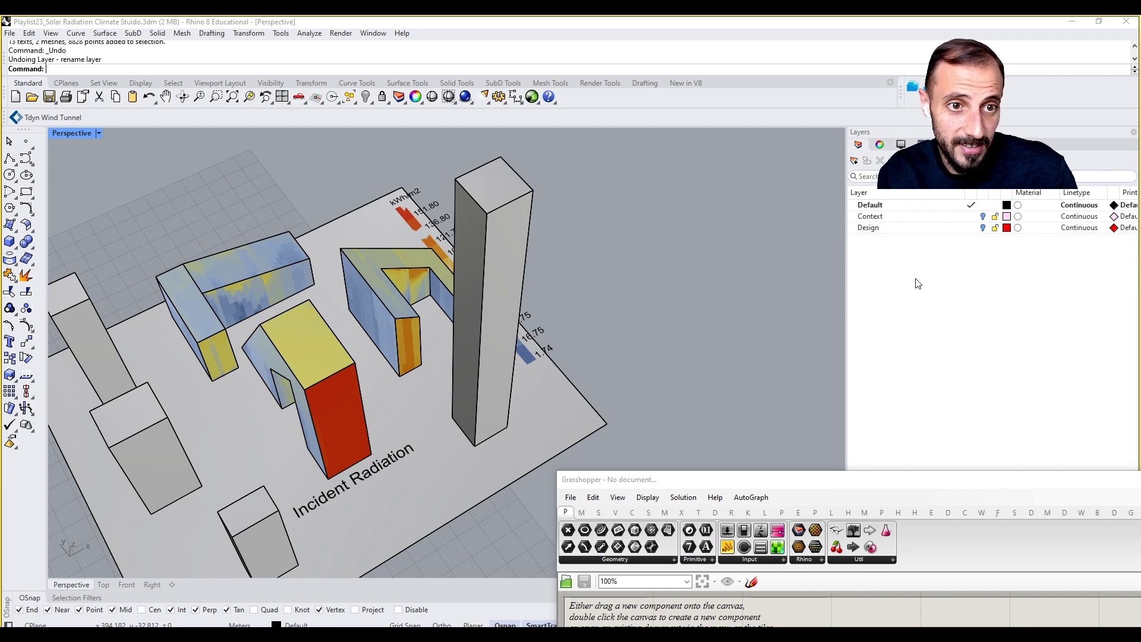
Create a new layer named Solar Option1 and move the grouped radiation meshes, legend and title onto it
{"action": "key", "text": "ctrl+n"}
{"action": "type", "text": "Solar Option1"}
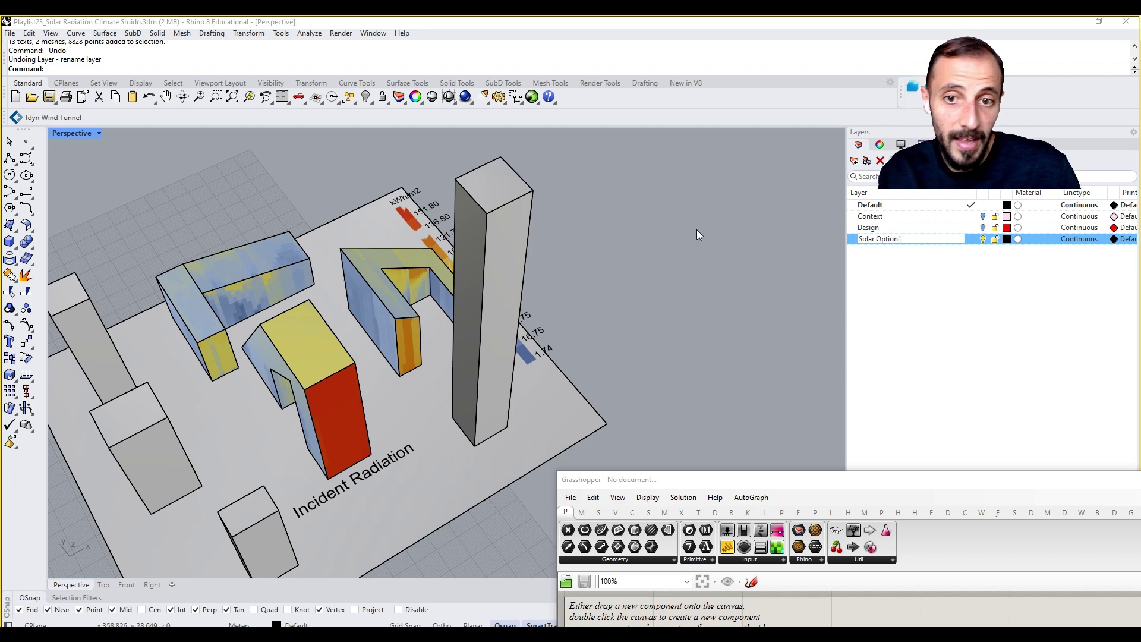
{"action": "left_click", "coordinate": [352, 271]}
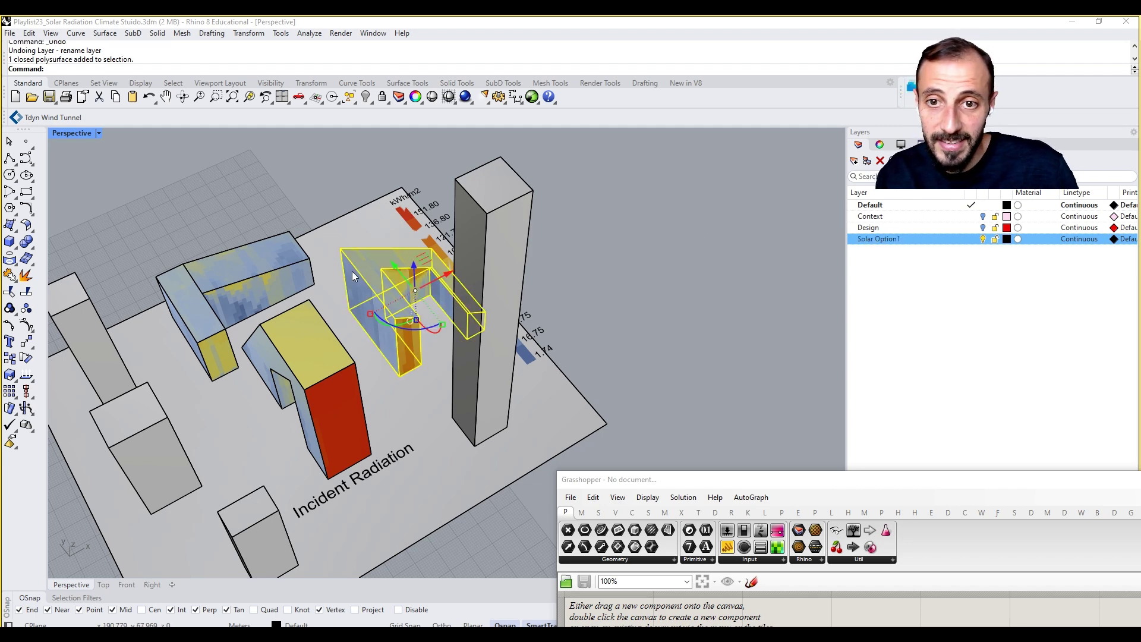
{"action": "left_click", "coordinate": [229, 290]}
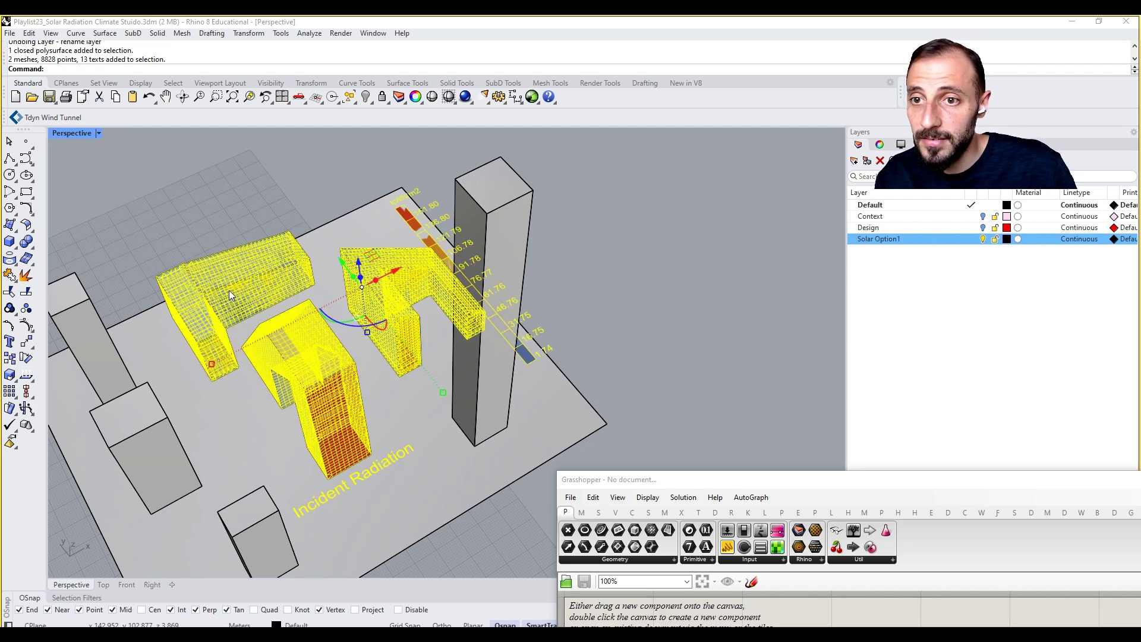
{"action": "right_click", "coordinate": [902, 242]}
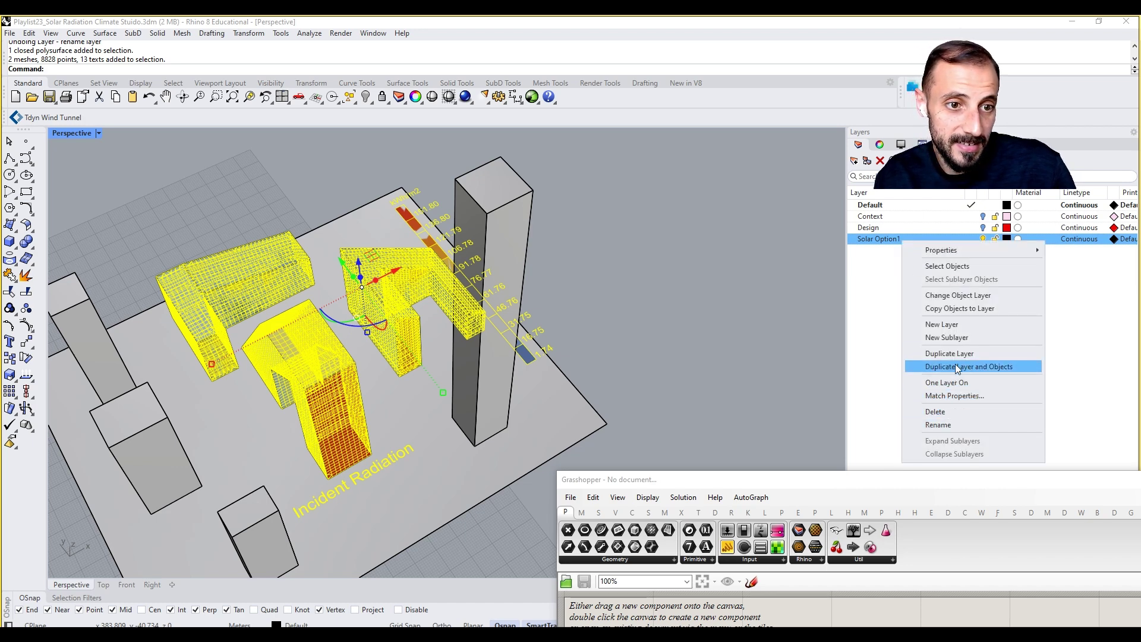
{"action": "left_click", "coordinate": [960, 296]}
{"action": "left_click", "coordinate": [800, 327]}
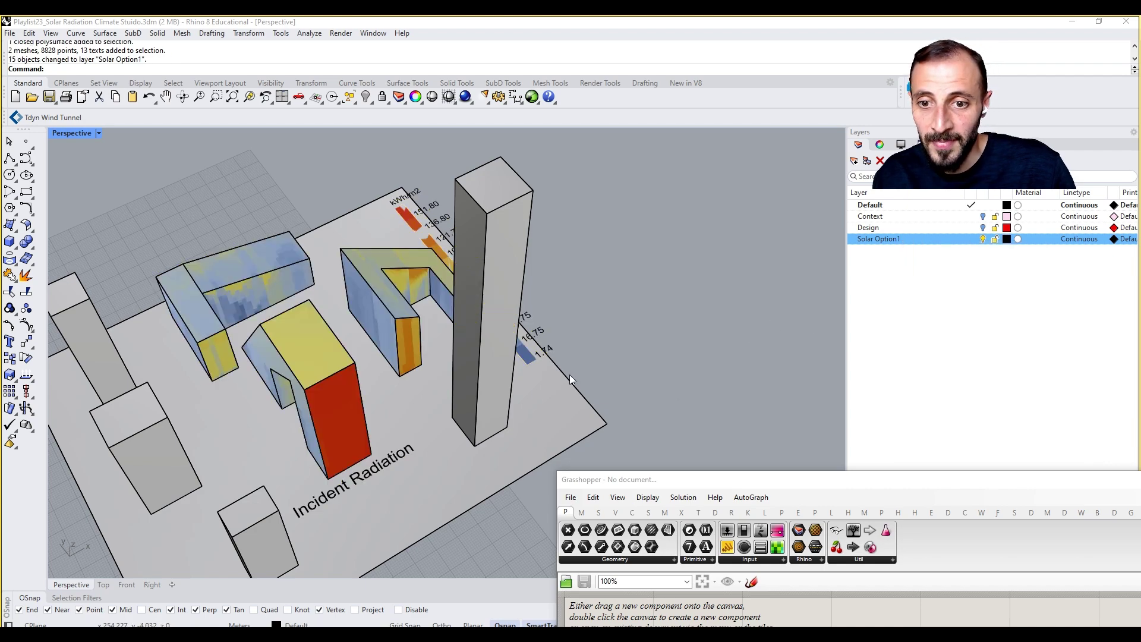